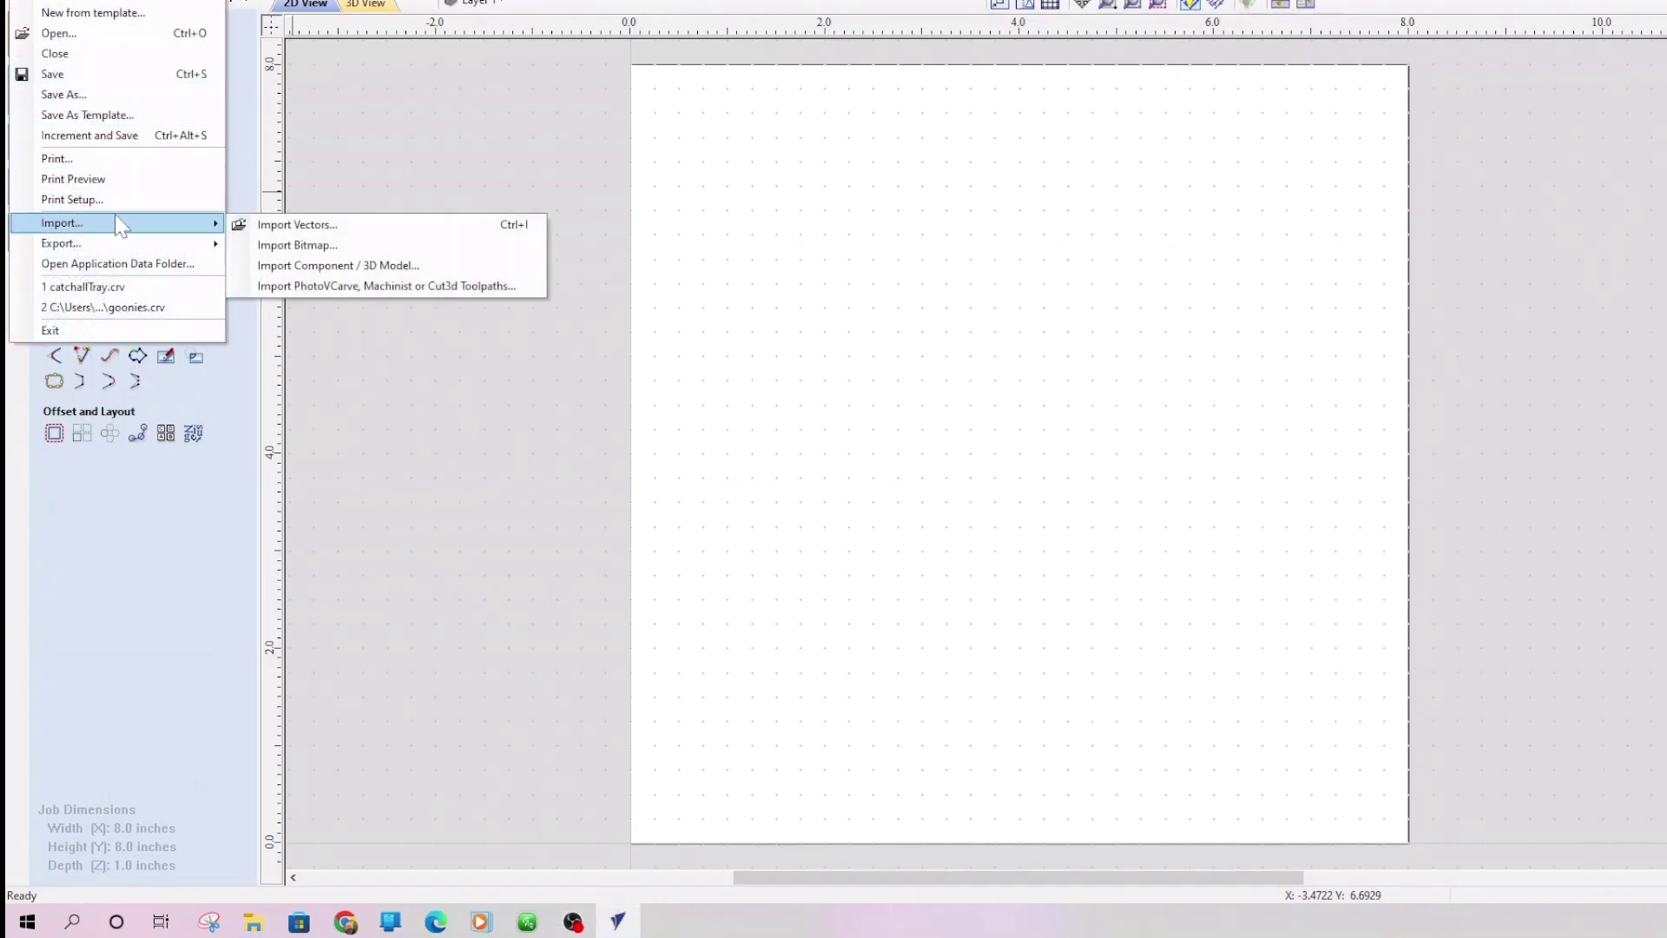
# Import Pin.jpg as a bitmap, scale it to about 2.25 × 5.85 inches and move it up the page
pyautogui.click(320, 245)
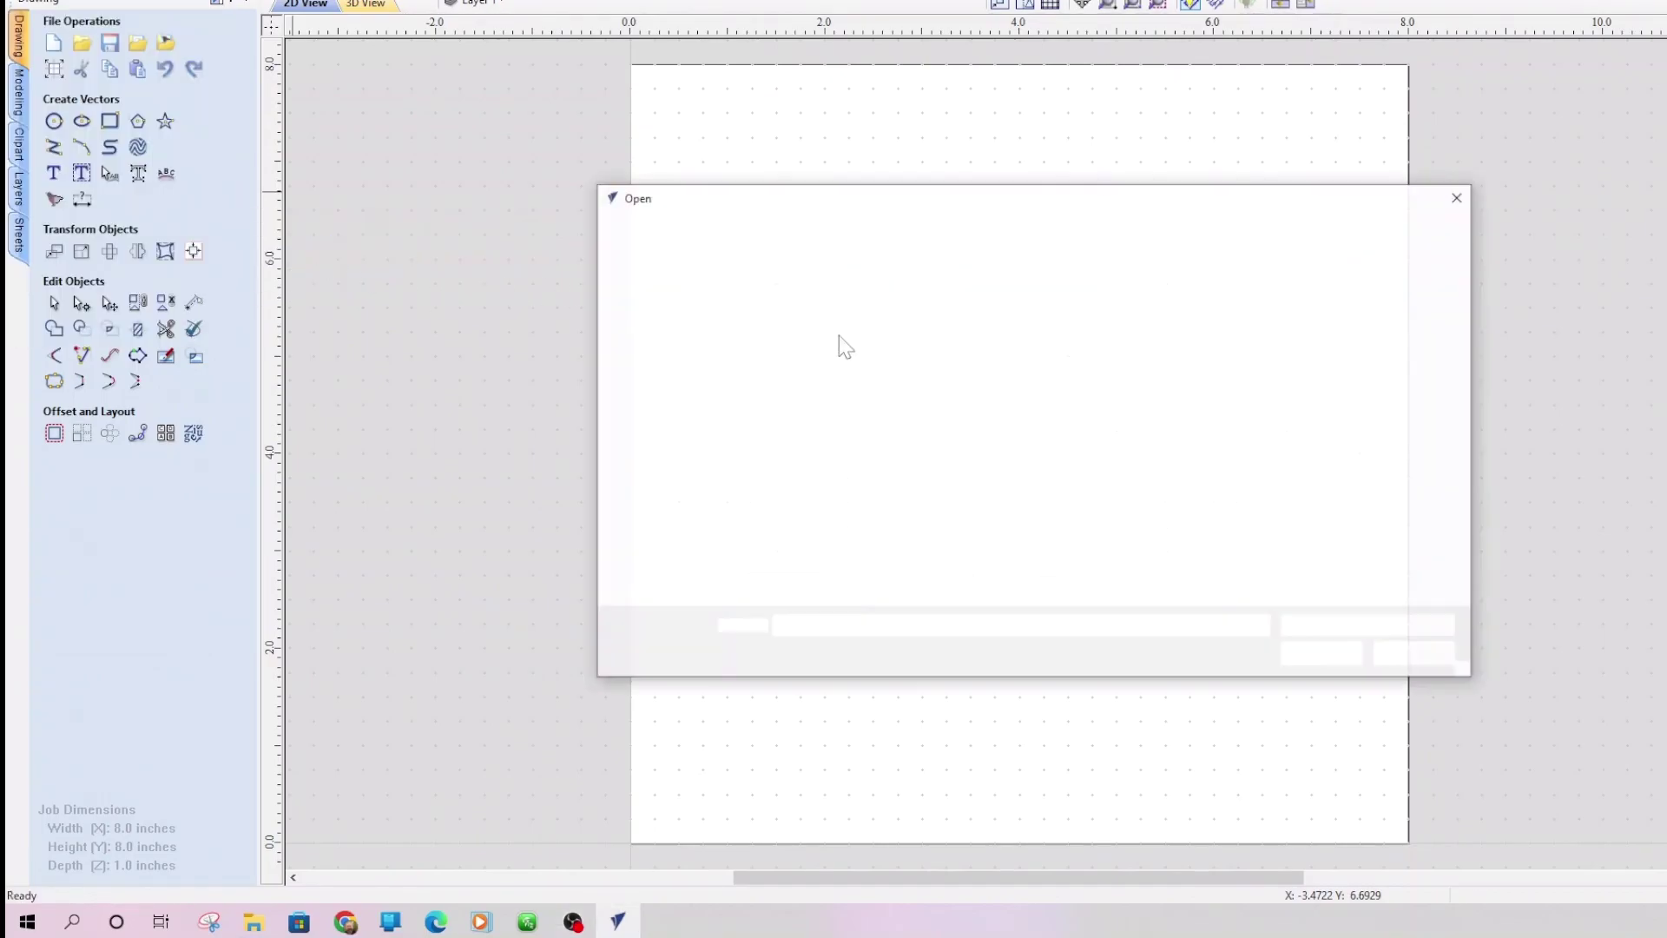
pyautogui.doubleClick(1027, 356)
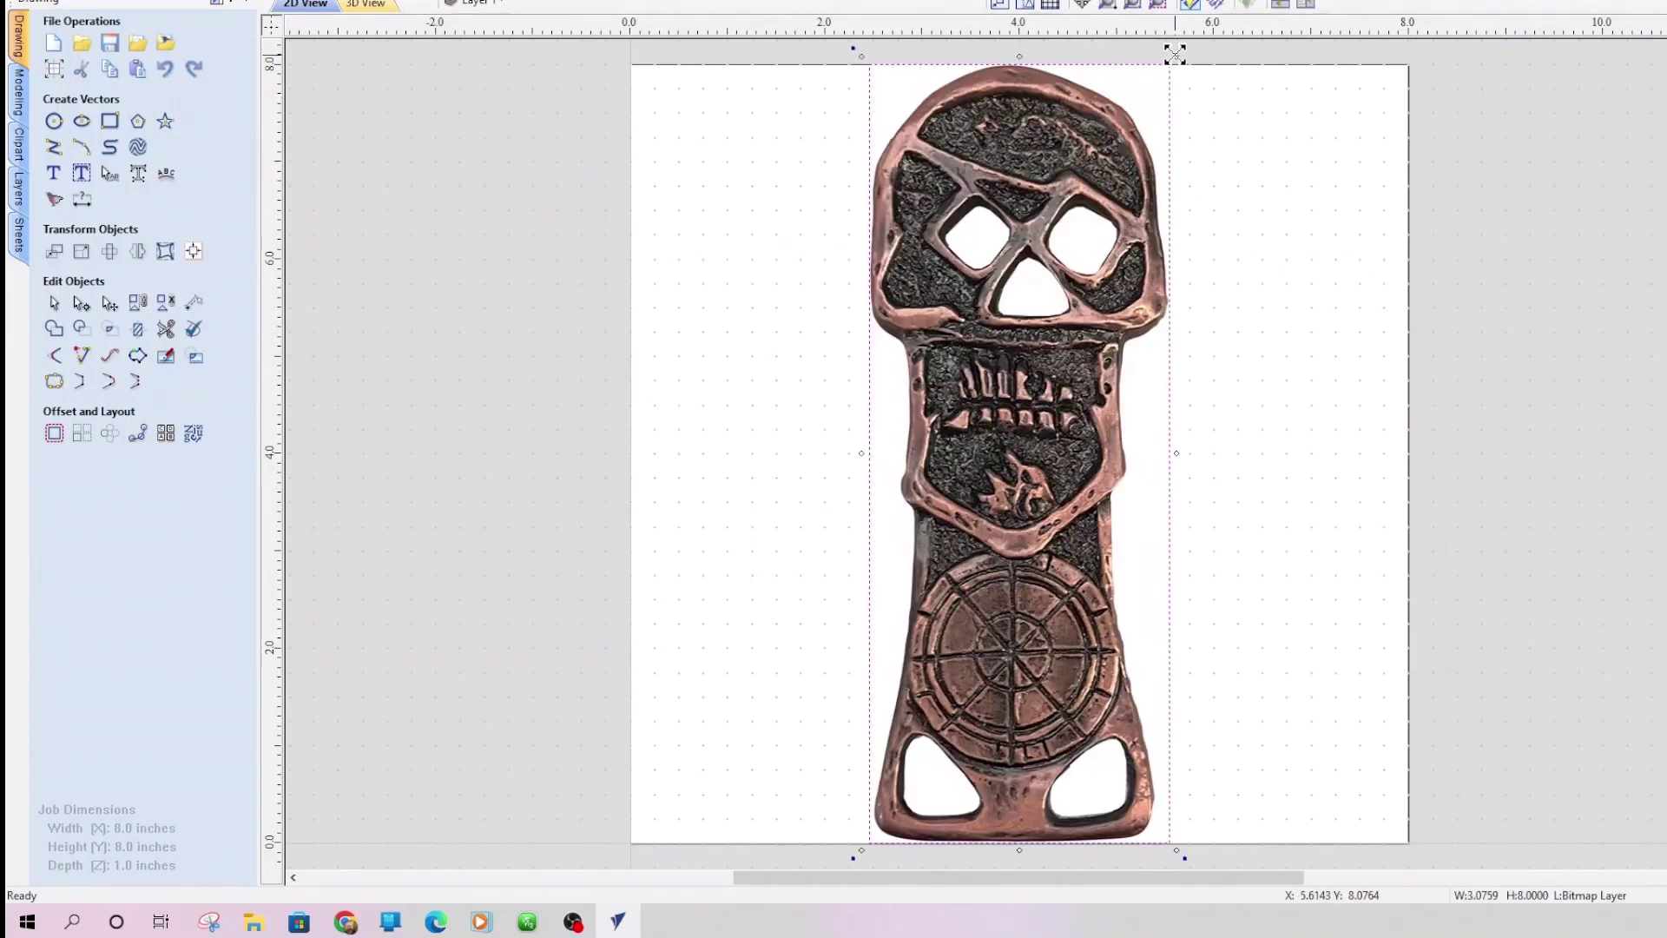
pyautogui.moveTo(1174, 54); pyautogui.dragTo(1095, 264)
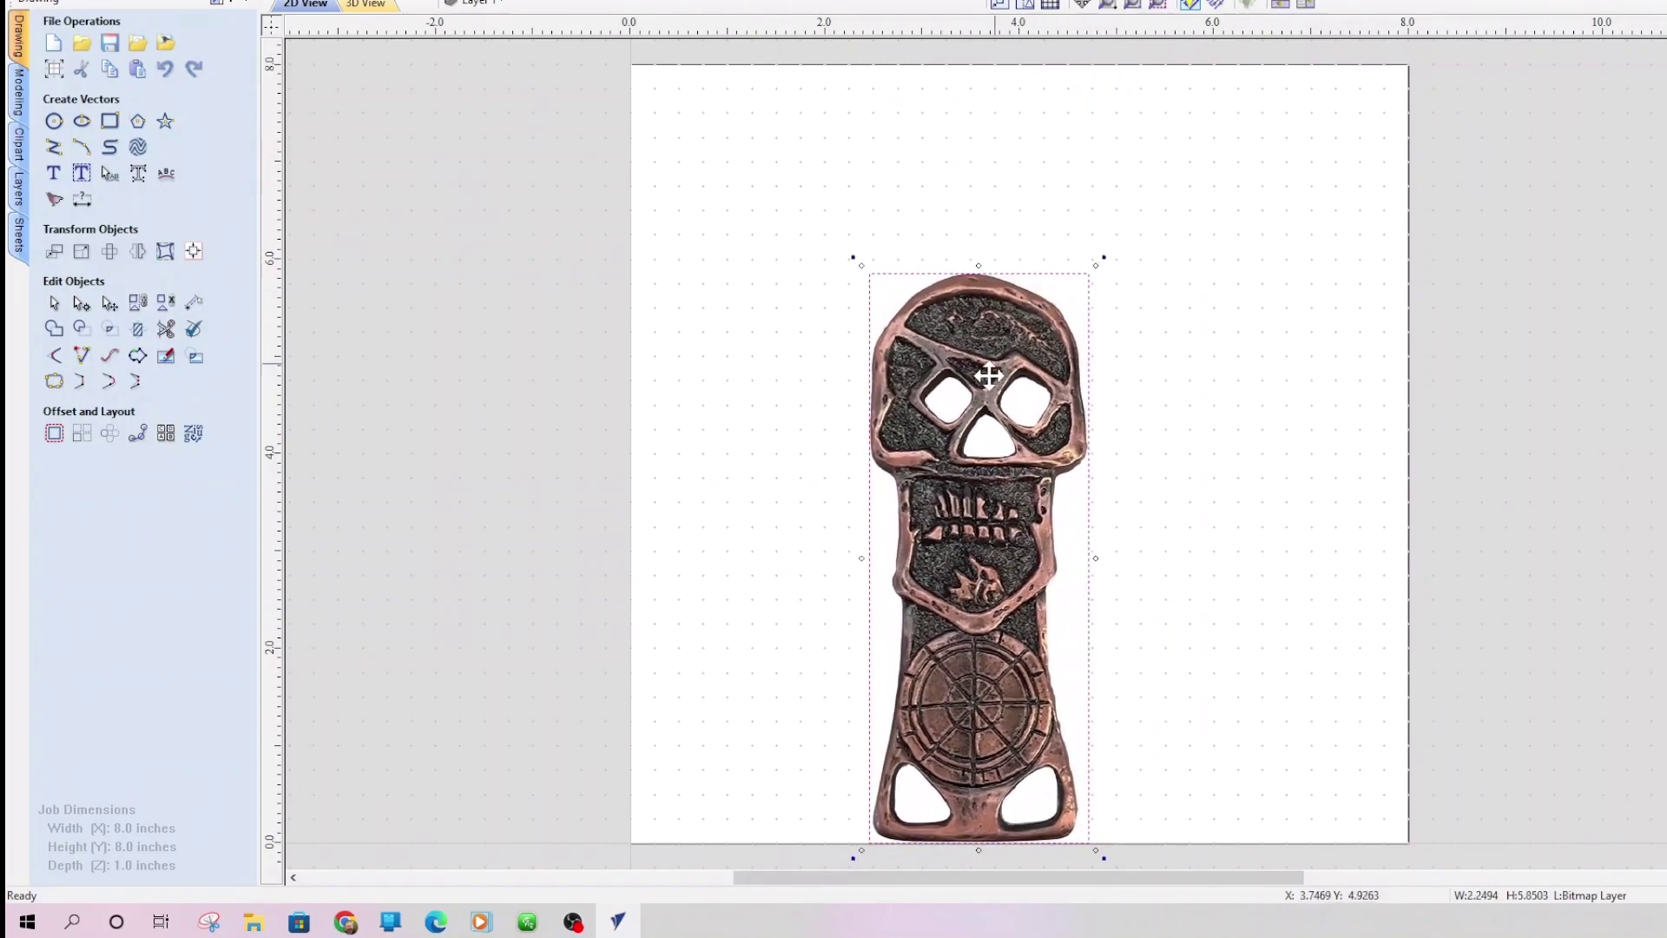
pyautogui.moveTo(988, 375); pyautogui.dragTo(1000, 285)
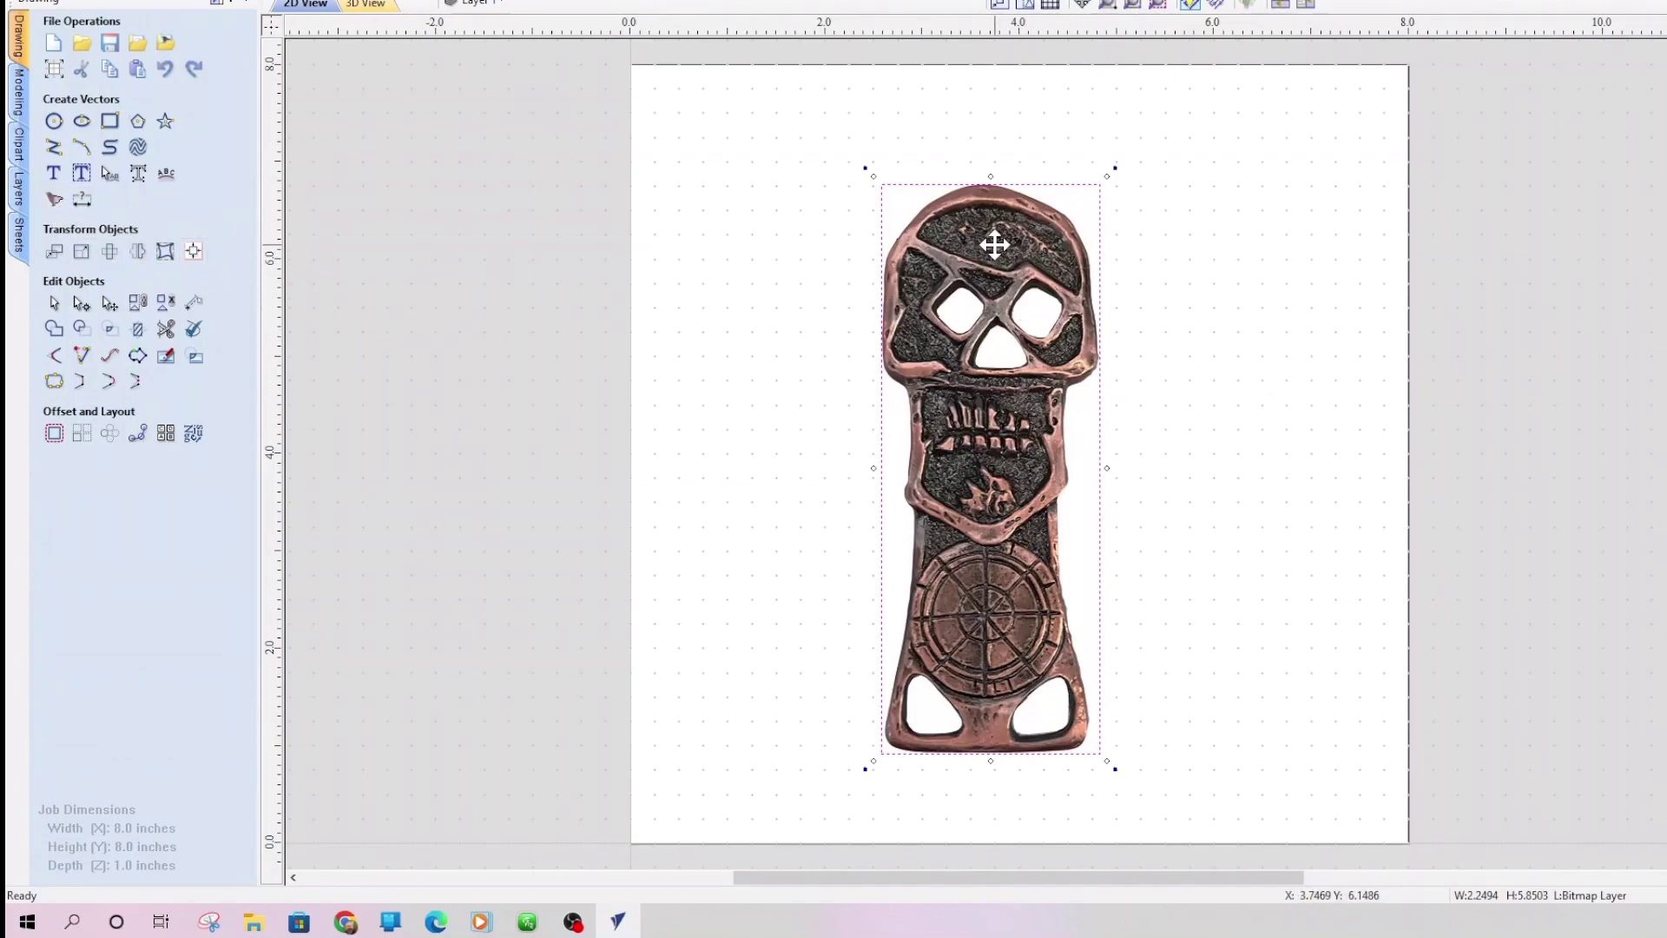
# Select the skull bitmap and pick its two darkest colours for a bitmap trace
pyautogui.click(585, 235)
pyautogui.doubleClick(981, 232)
pyautogui.click(54, 199)
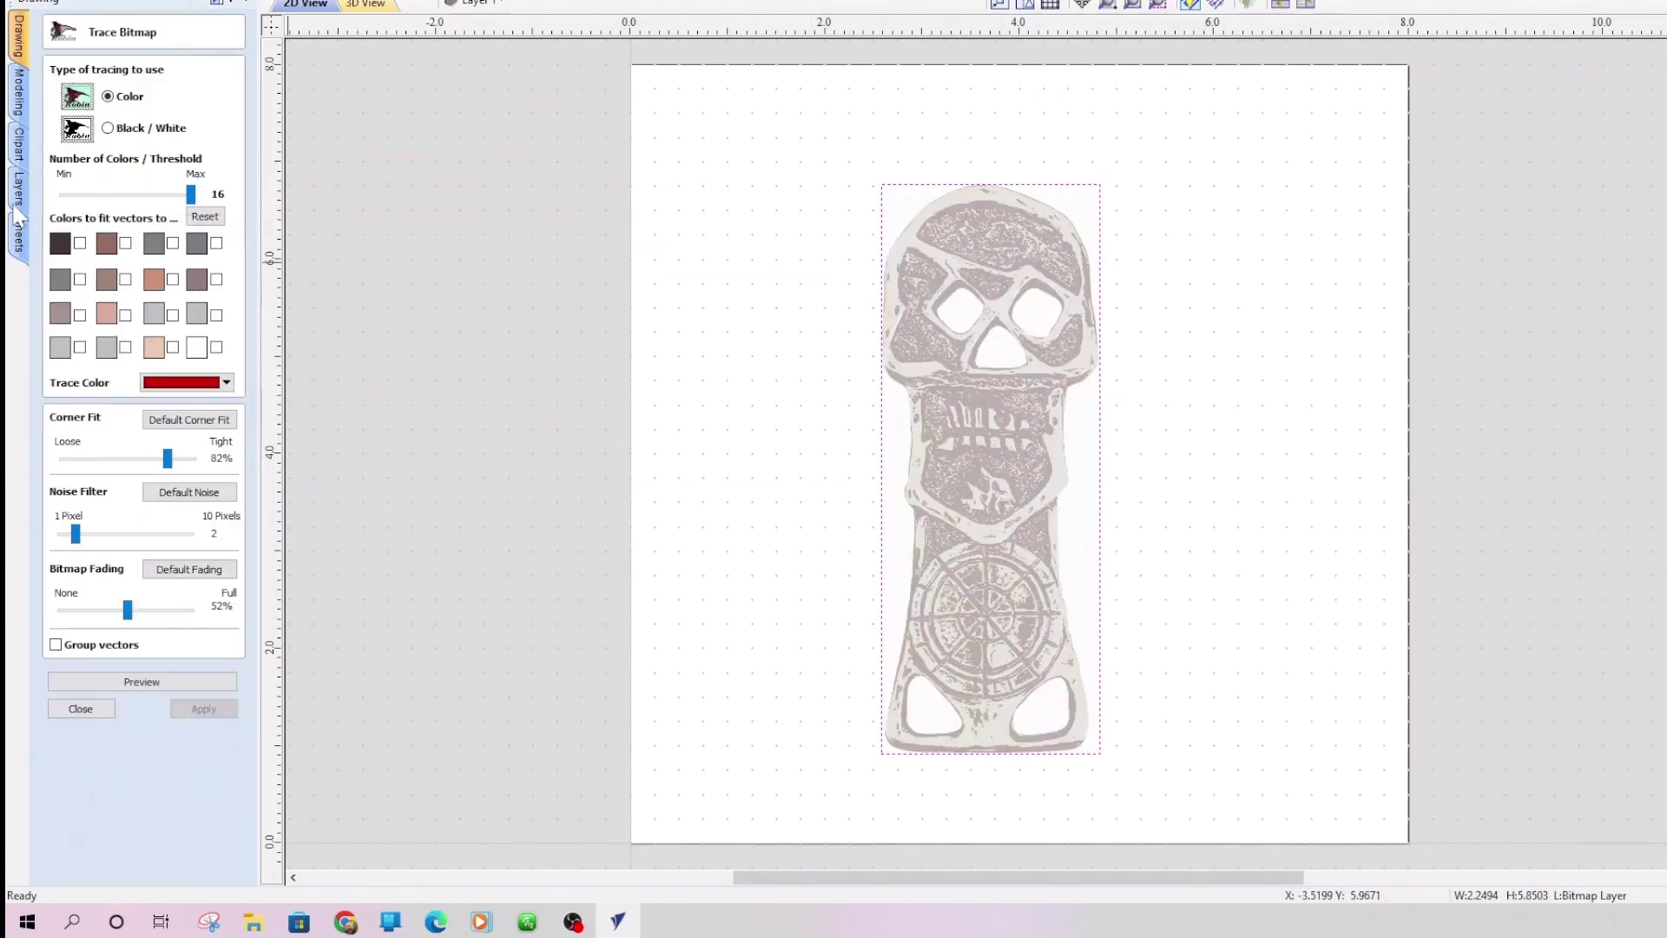
pyautogui.click(80, 243)
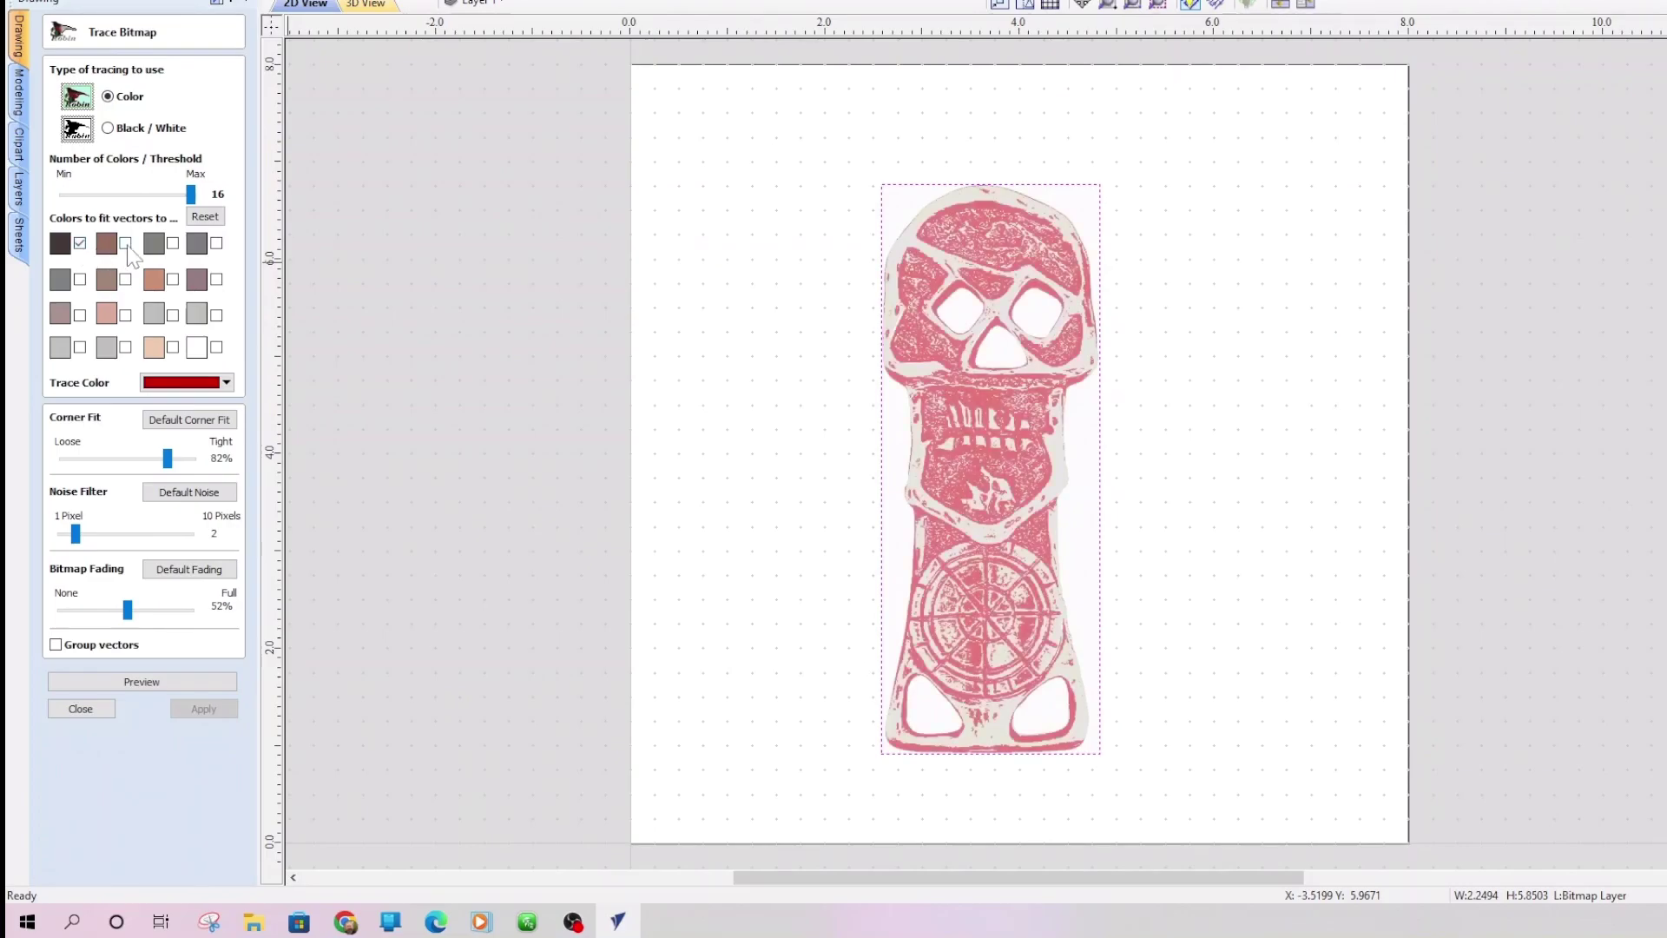
pyautogui.click(126, 245)
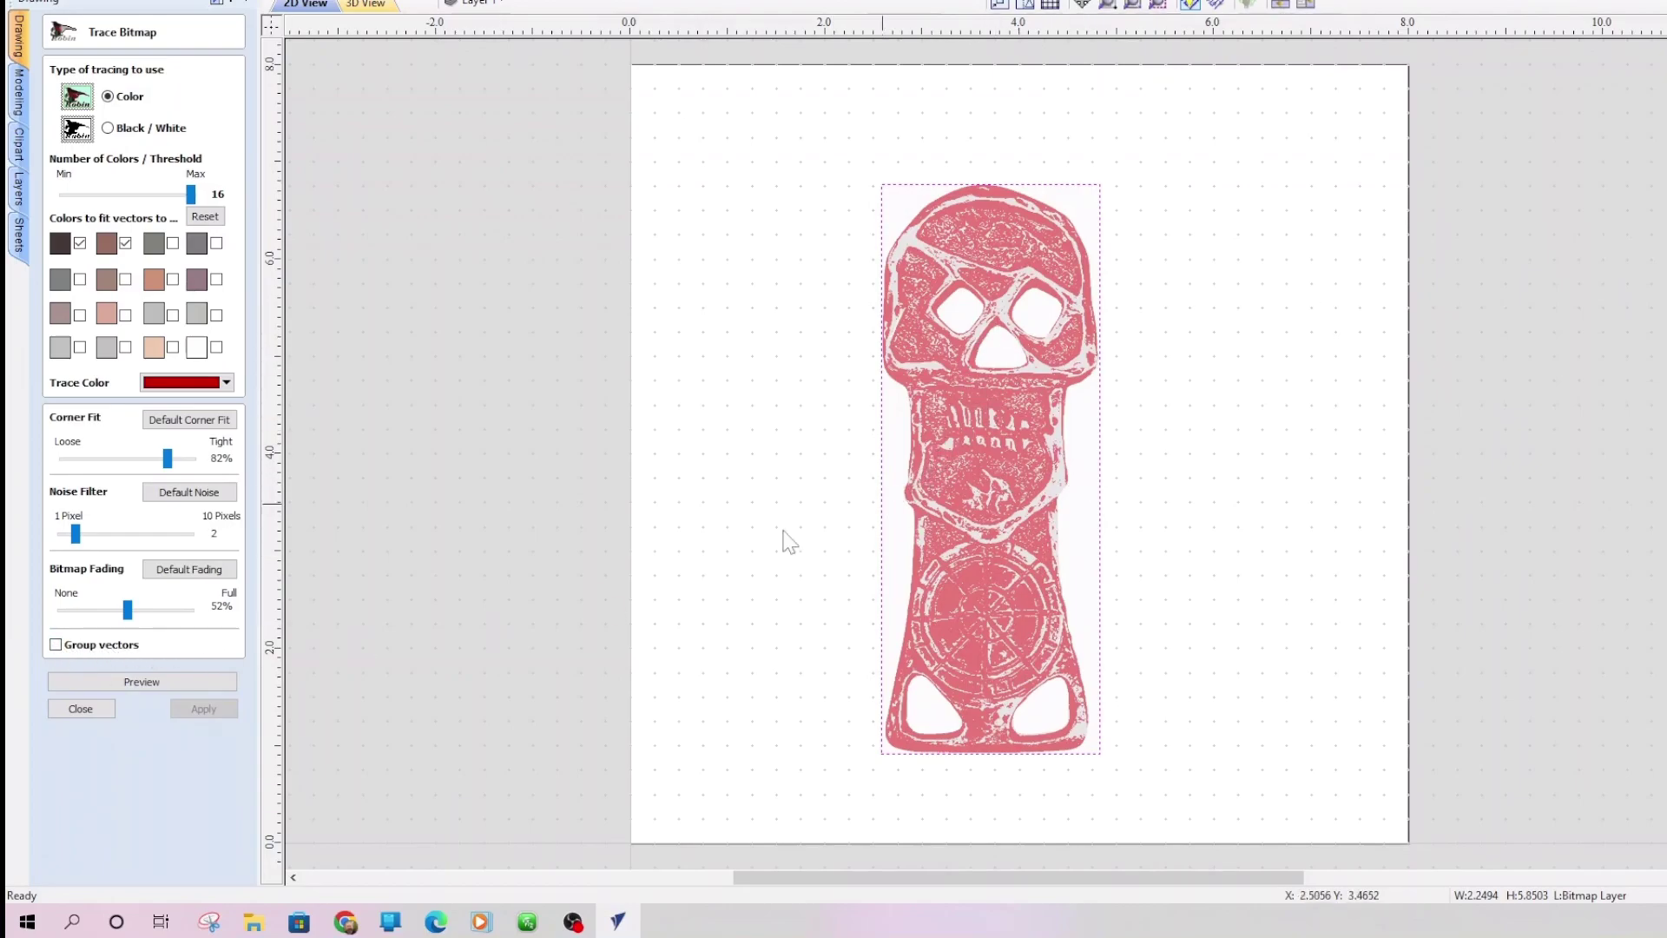
# Preview the 16-colour trace and create the skull vector outlines
pyautogui.click(145, 686)
pyautogui.click(144, 682)
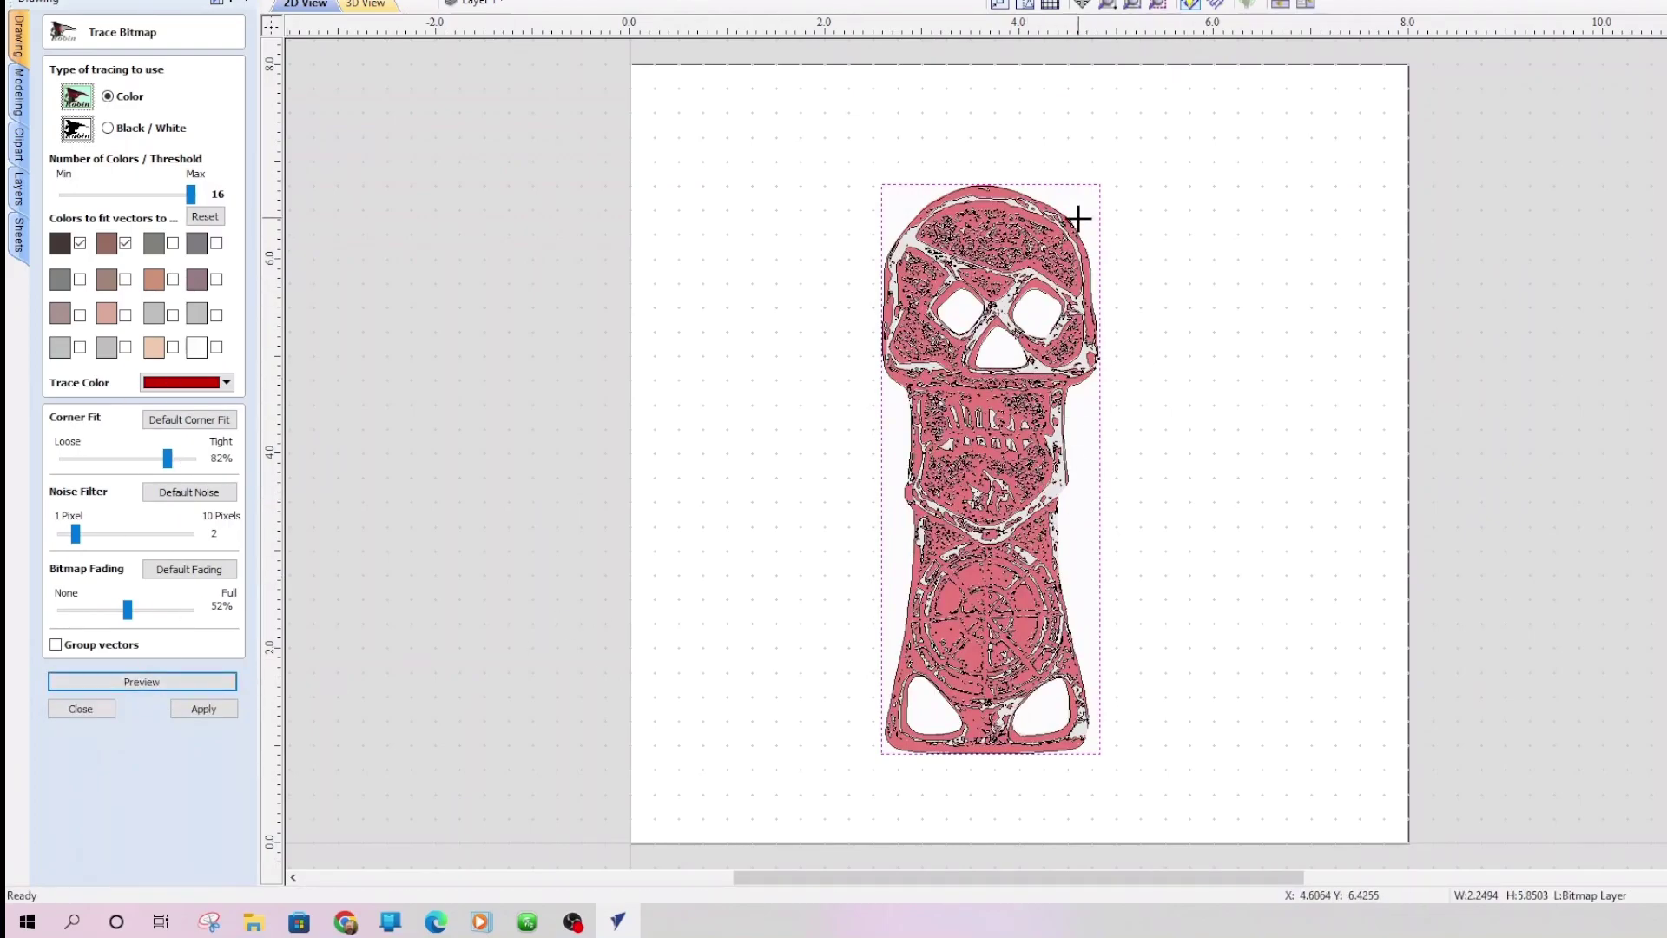
pyautogui.click(205, 709)
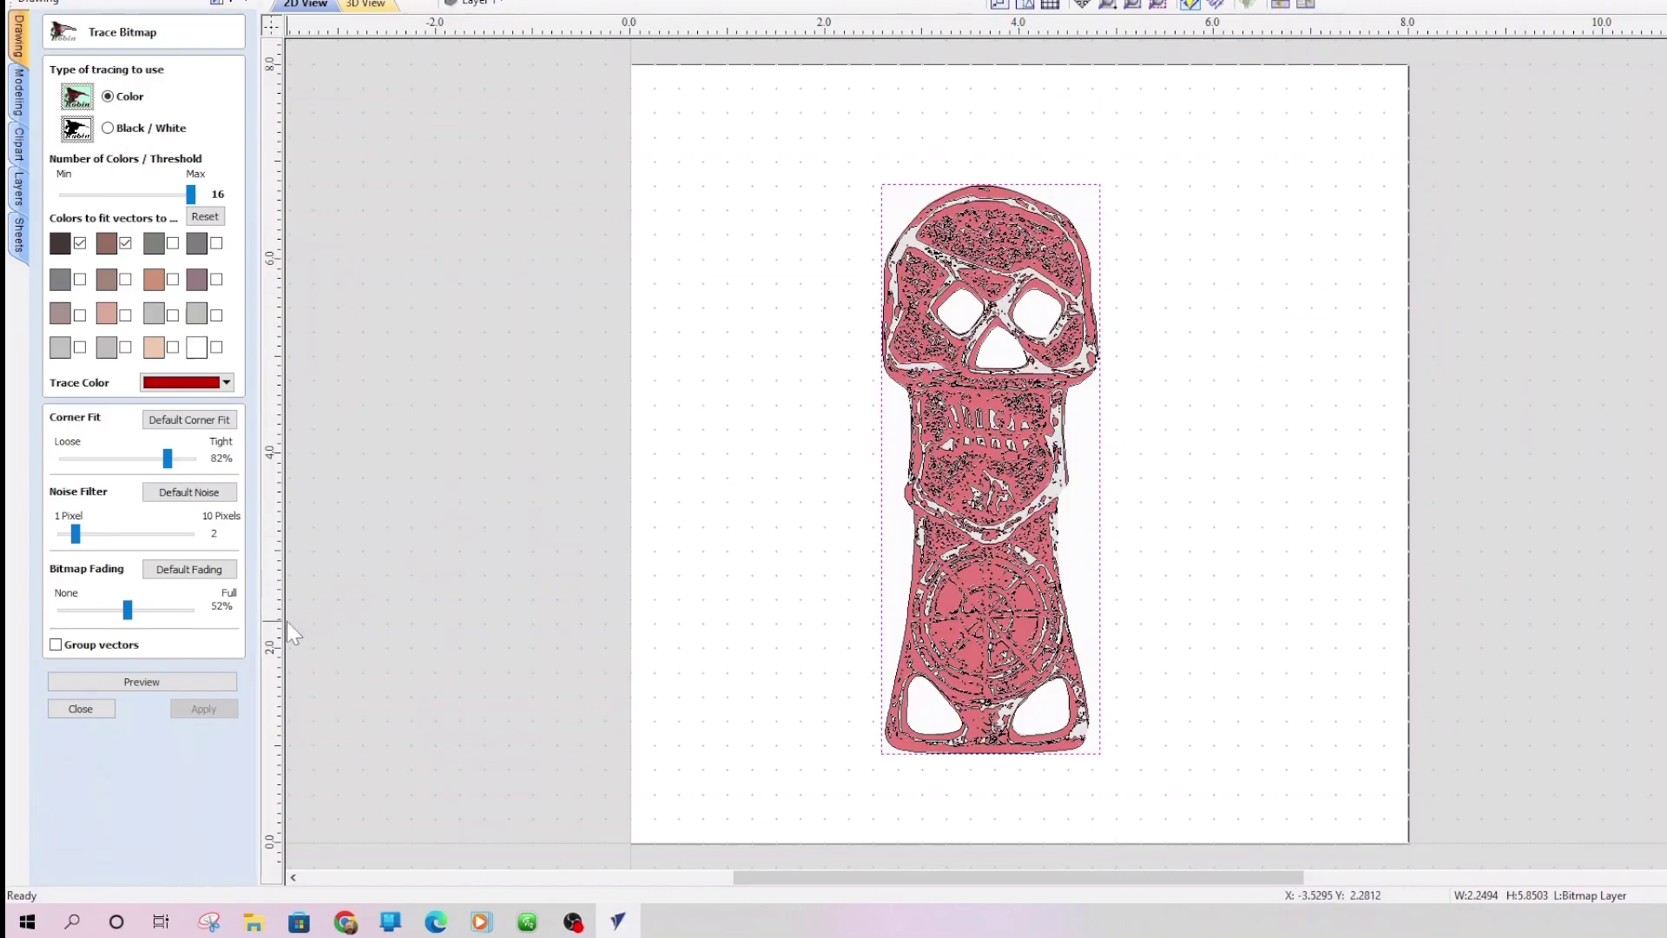
pyautogui.click(77, 716)
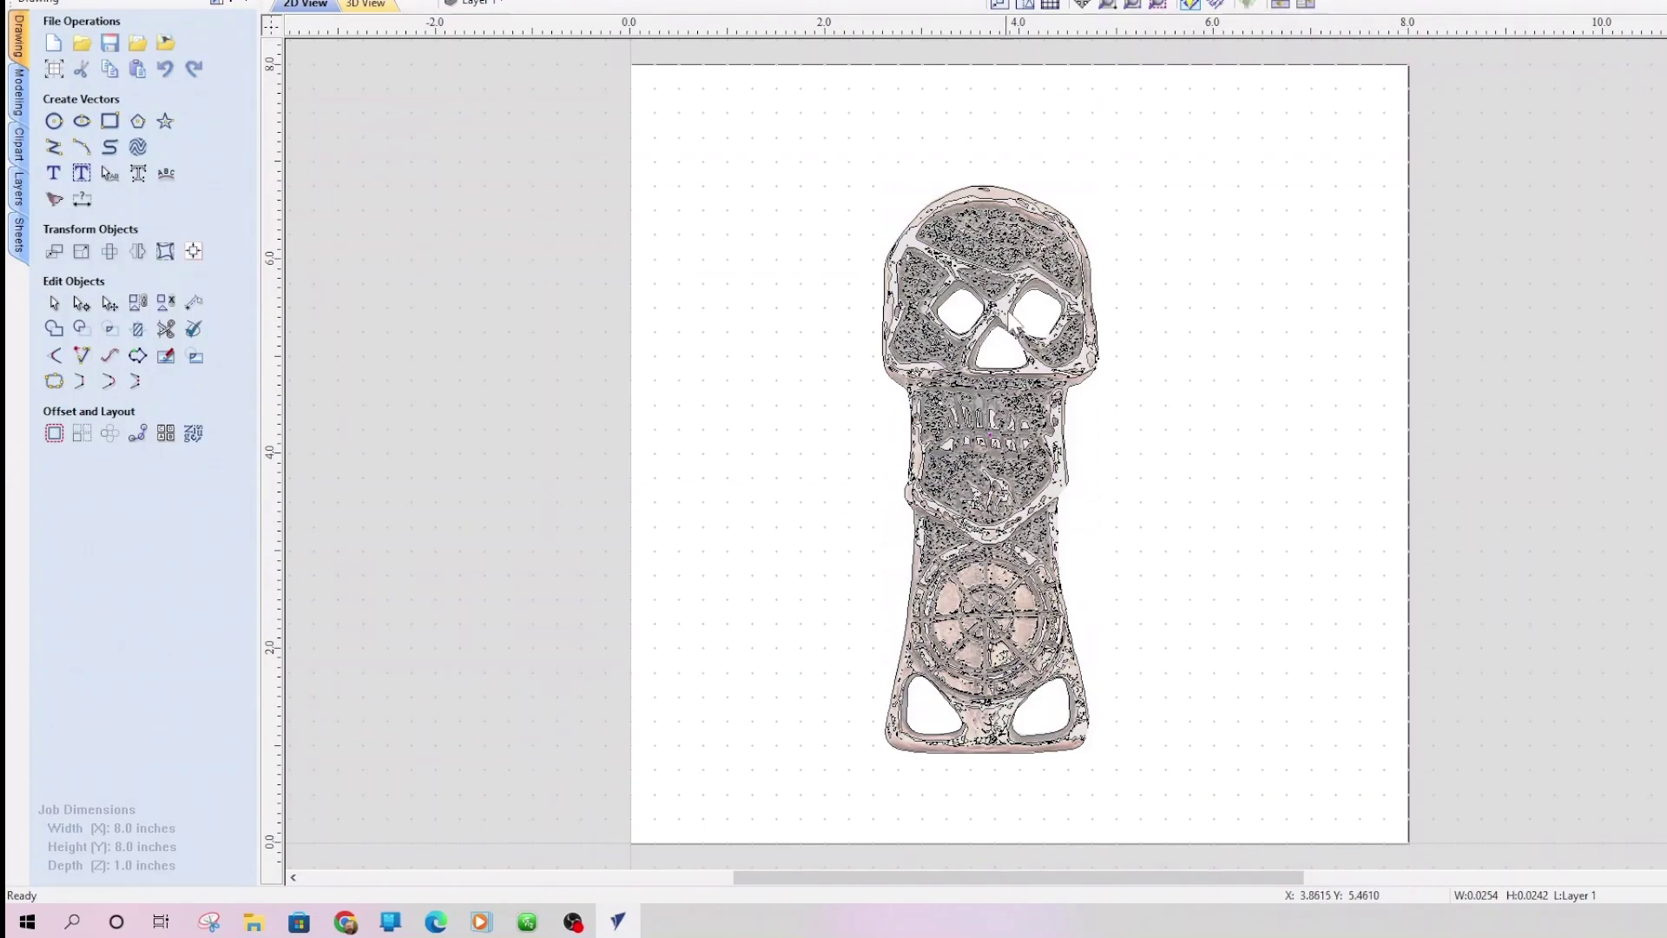
# Zoom in on the skull and hide its bitmap so only the traced outlines show
pyautogui.scroll(3, 1000, 328)
pyautogui.scroll(2, 1000, 328)
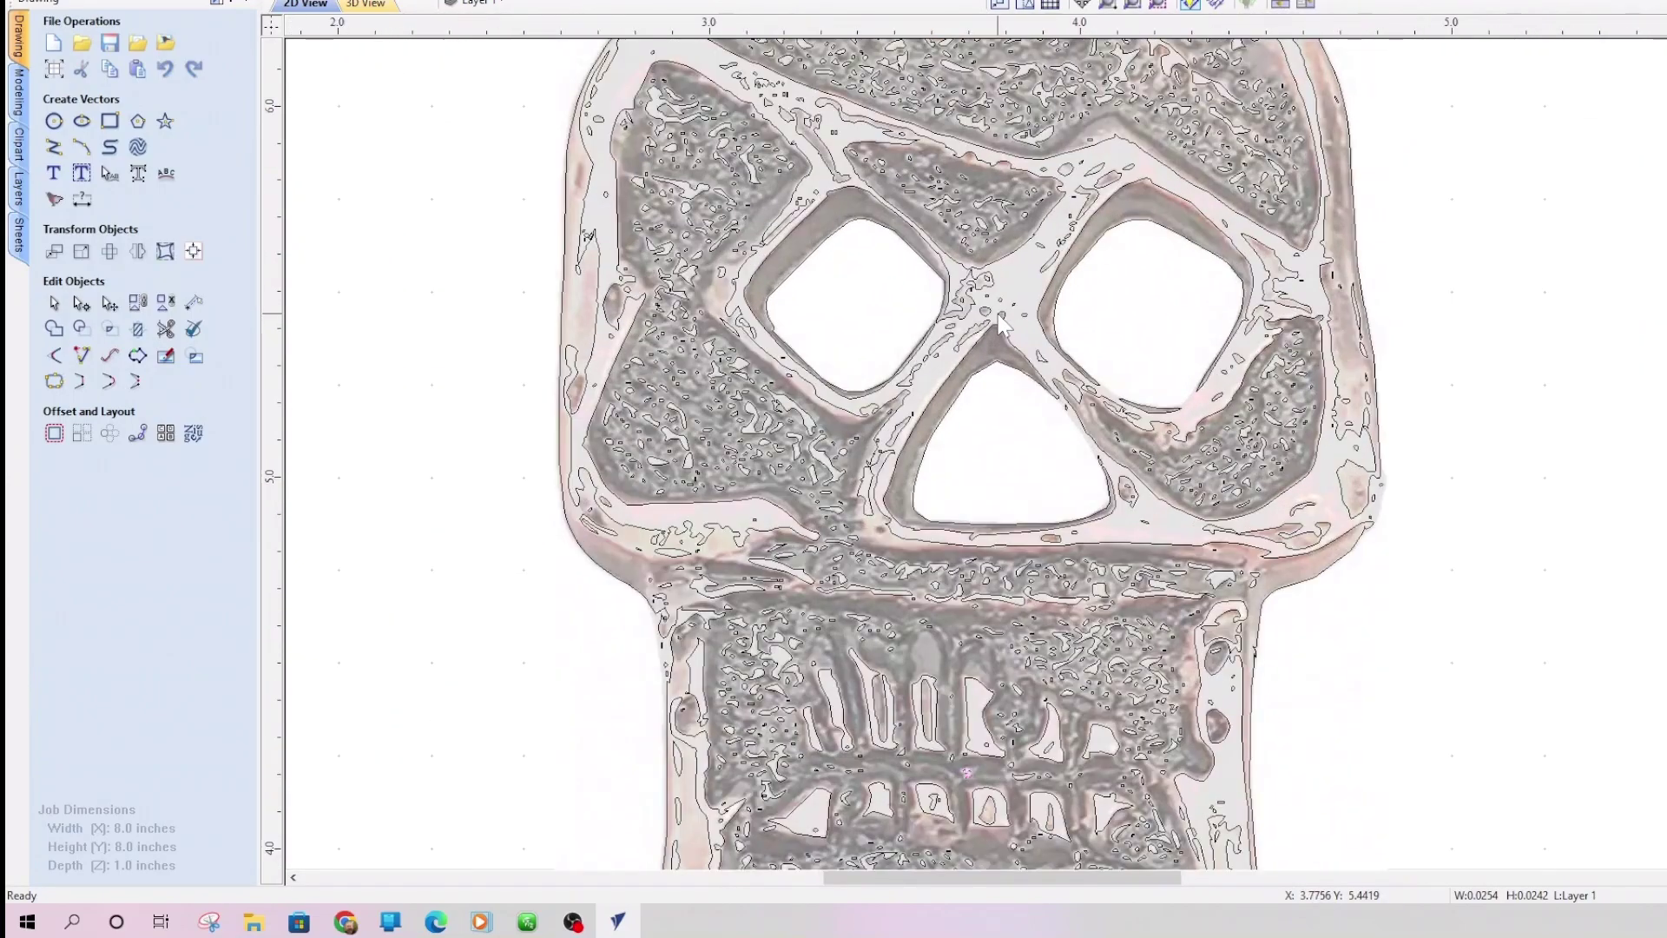
pyautogui.click(976, 201)
pyautogui.press('Escape')
pyautogui.click(1156, 212)
pyautogui.press('Escape')
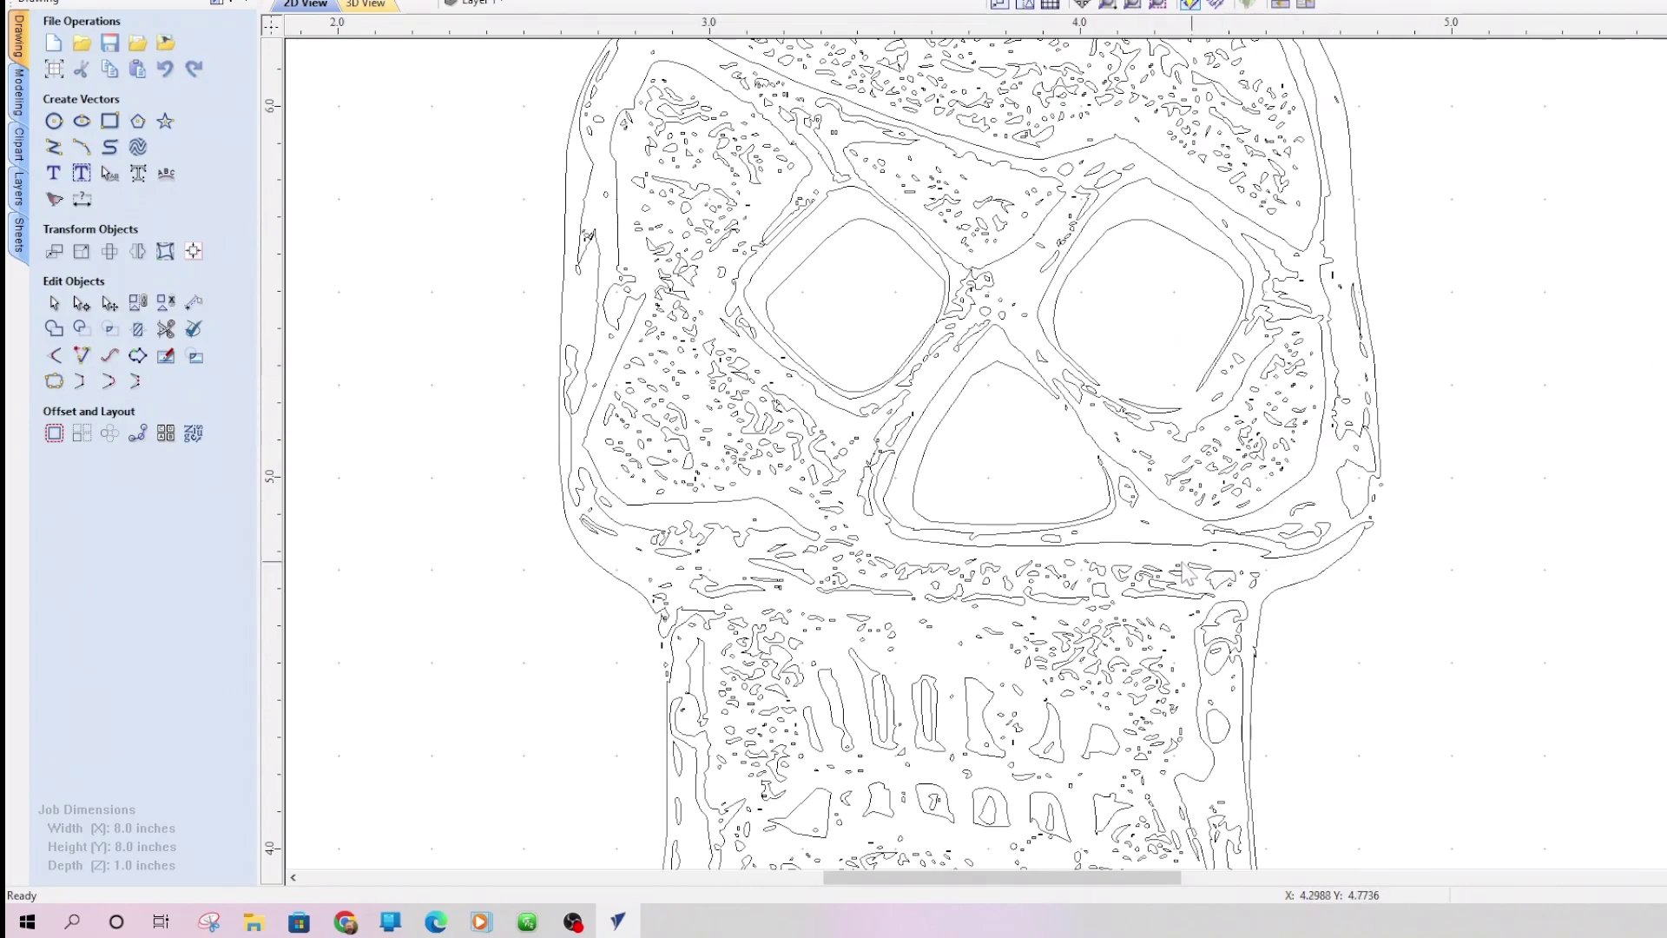
pyautogui.scroll(-2, 1008, 375)
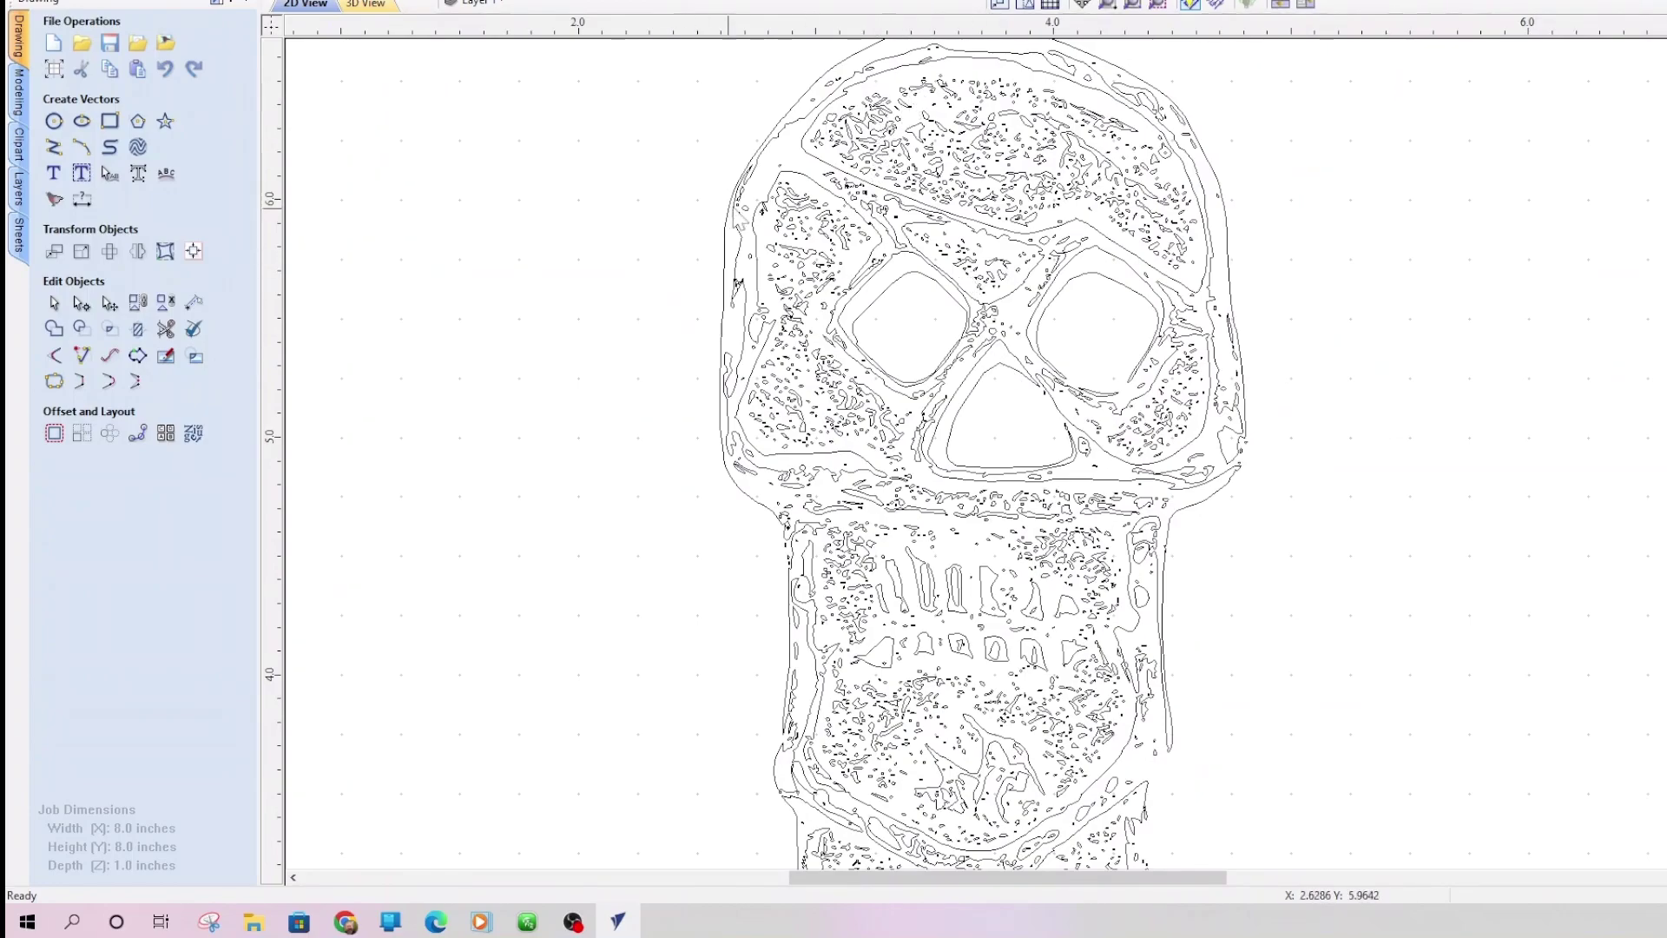
# Delete the stray vector fragments across the skull's forehead
pyautogui.moveTo(901, 79); pyautogui.dragTo(1035, 172)
pyautogui.press('Delete')
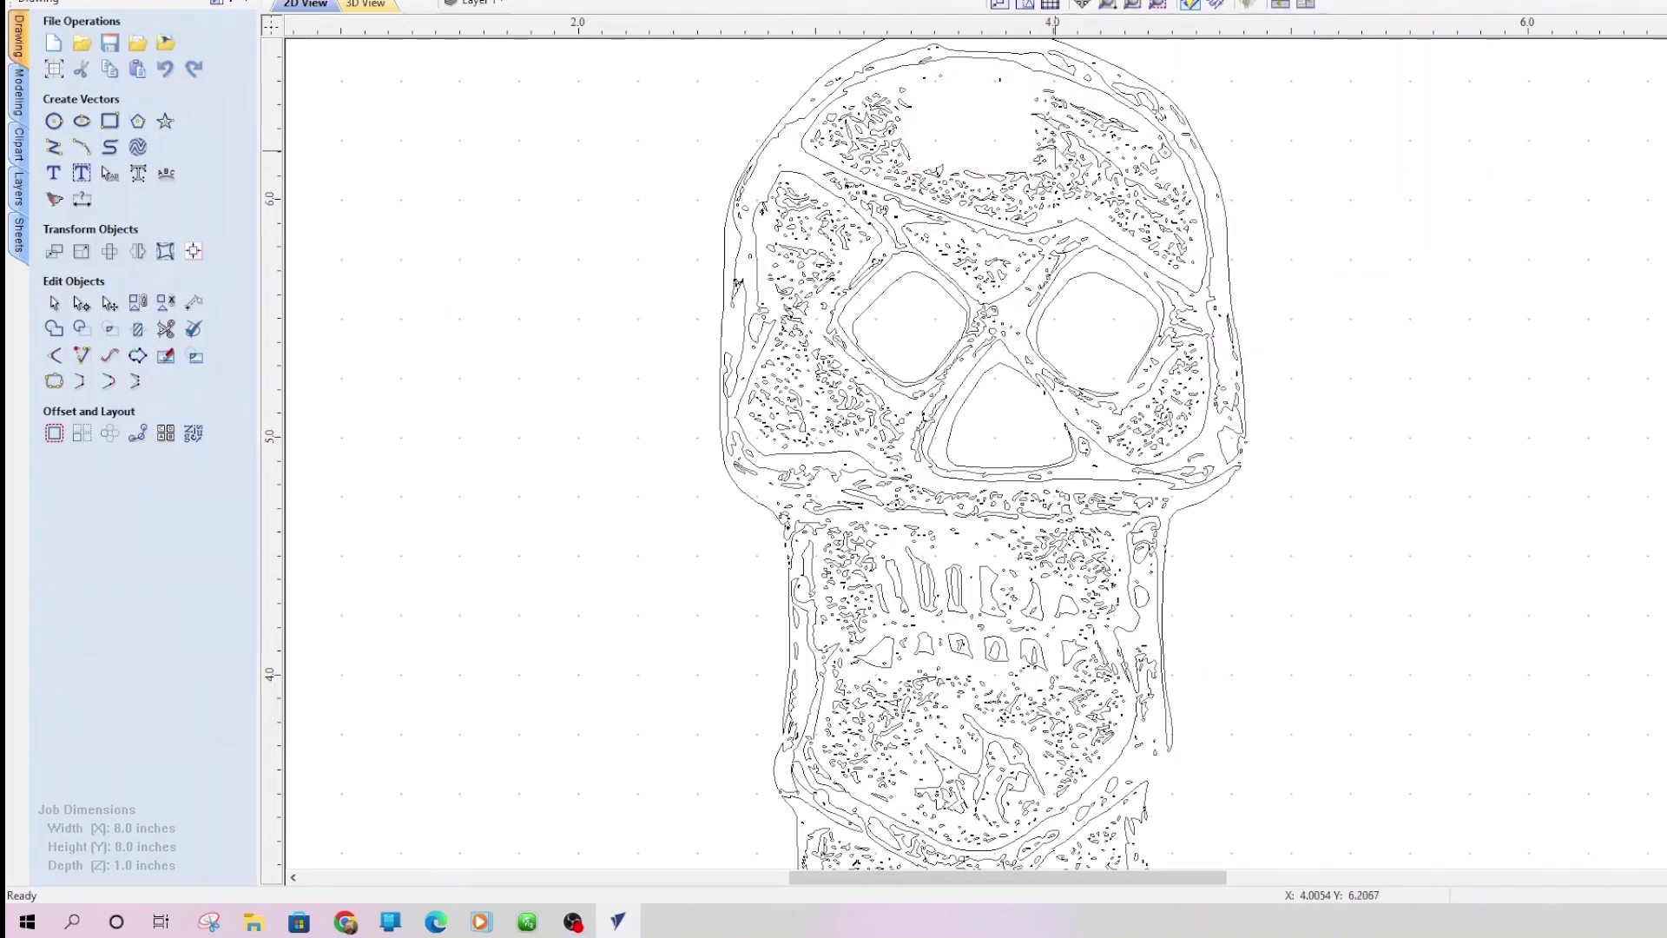
pyautogui.moveTo(1020, 95); pyautogui.dragTo(981, 162)
pyautogui.press('Delete')
pyautogui.press('Delete')
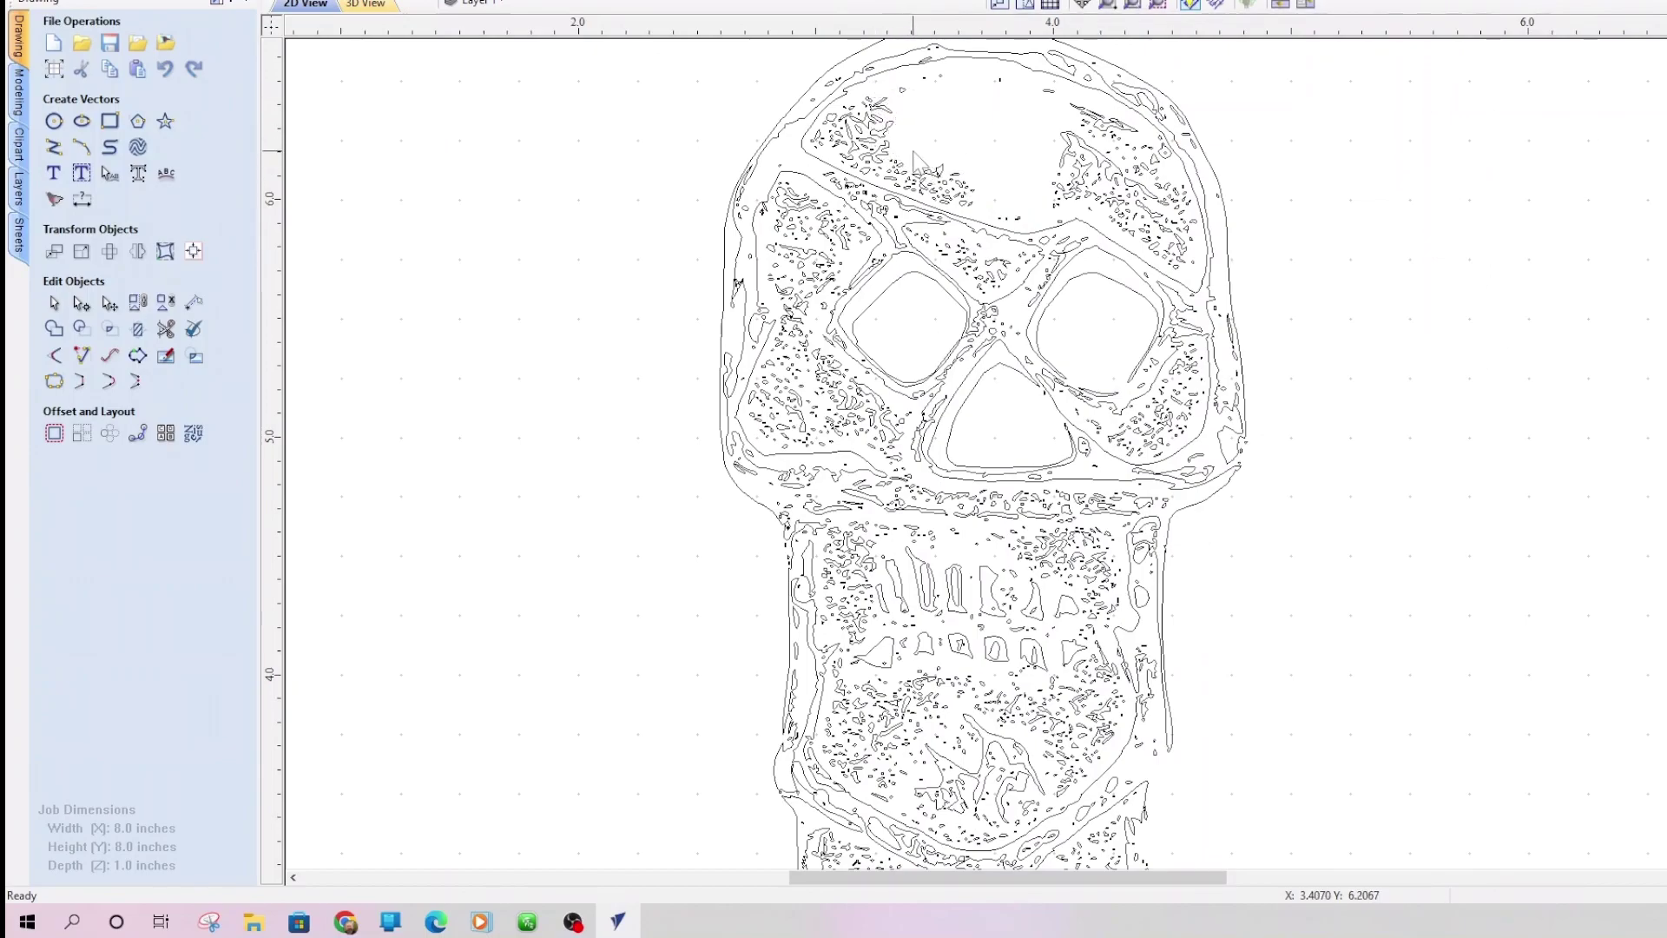
pyautogui.moveTo(913, 150); pyautogui.dragTo(840, 115)
pyautogui.press('Delete')
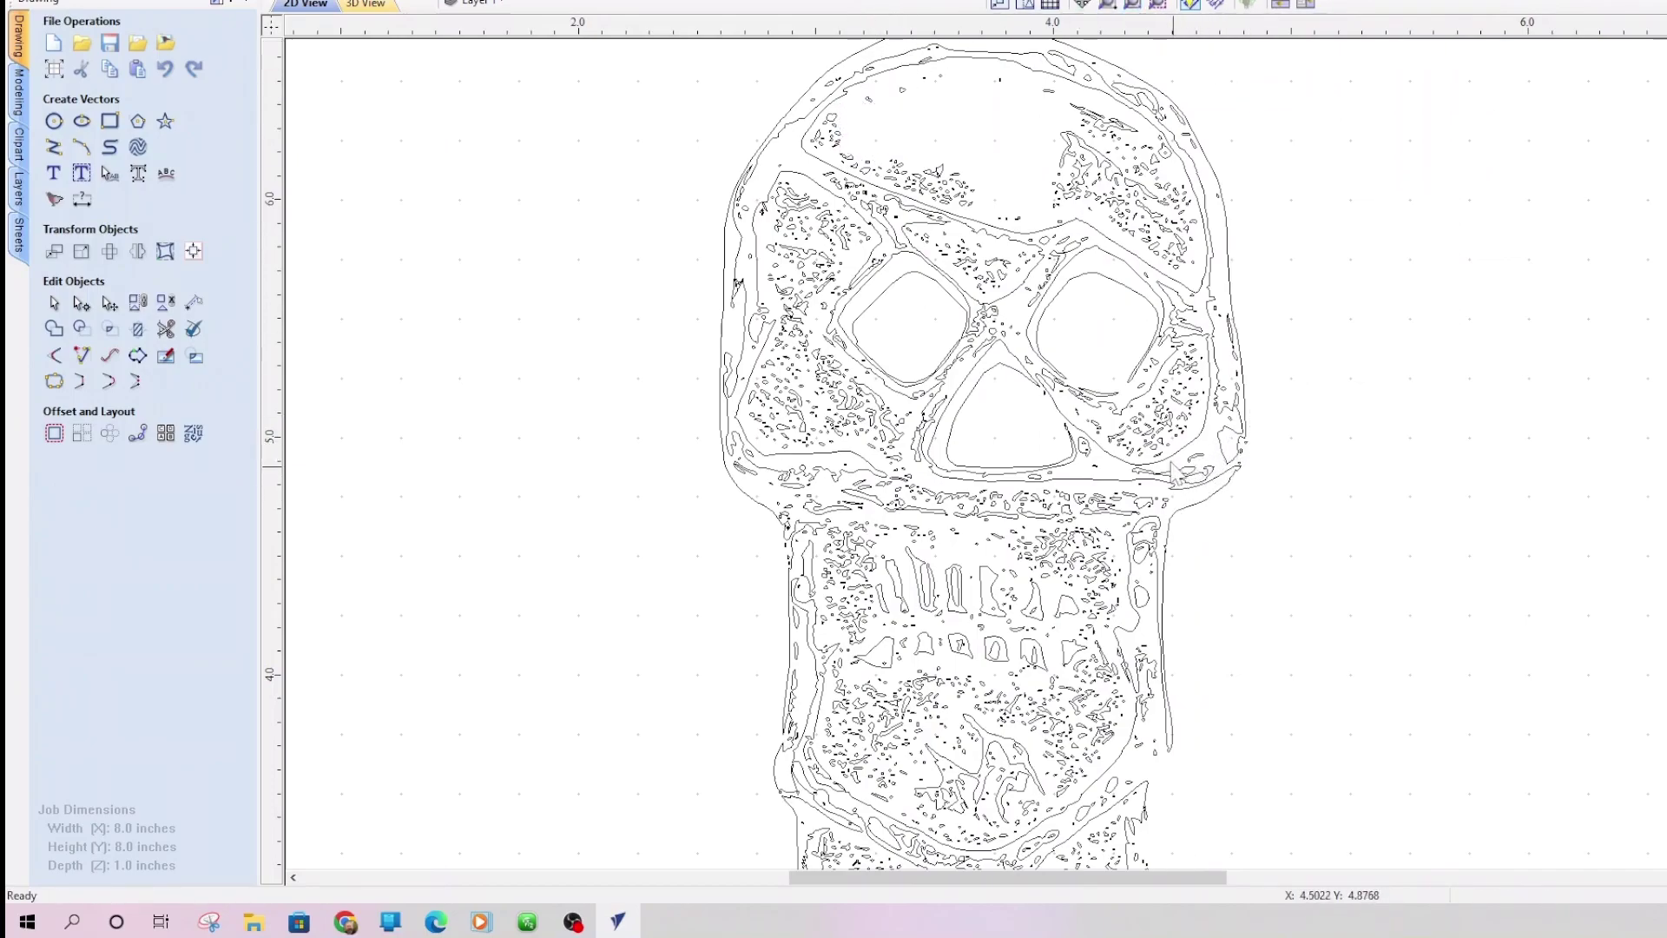
# Delete the two small stray vectors near the right eye
pyautogui.click(1176, 426)
pyautogui.press('Delete')
pyautogui.click(1156, 418)
pyautogui.press('Delete')
# Delete the stray fragments in the jaw and lower-right jaw area
pyautogui.moveTo(842, 681); pyautogui.dragTo(1073, 787)
pyautogui.press('Delete')
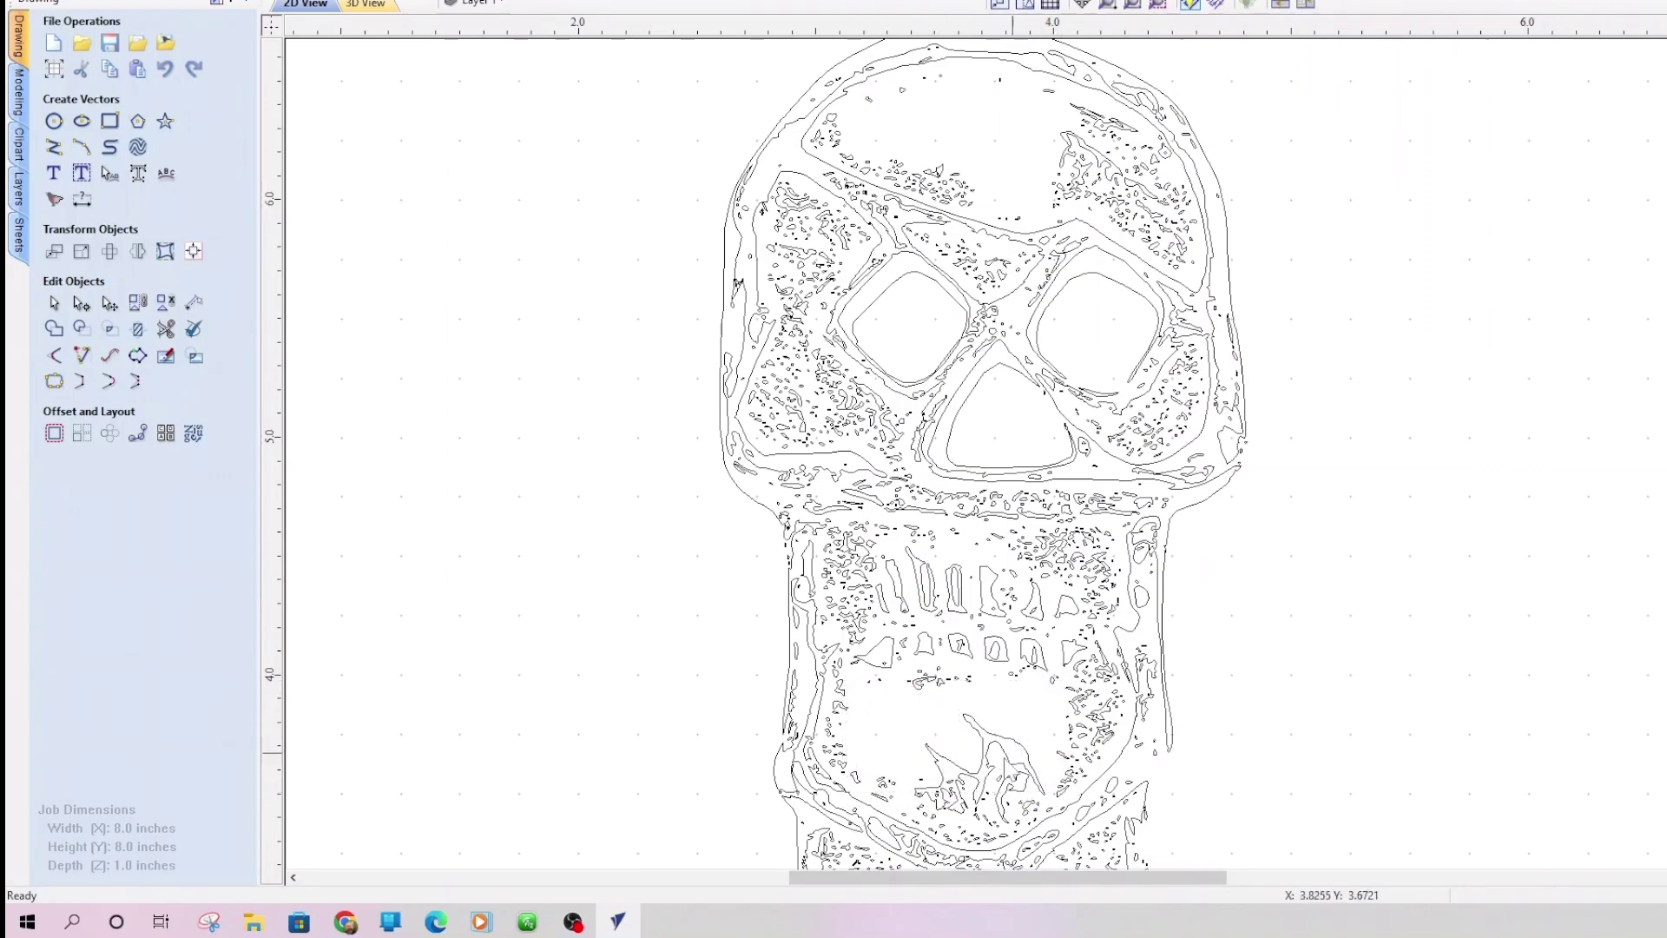
pyautogui.moveTo(1041, 687); pyautogui.dragTo(1108, 753)
pyautogui.press('Delete')
pyautogui.moveTo(1080, 695); pyautogui.dragTo(1116, 758)
pyautogui.press('Delete')
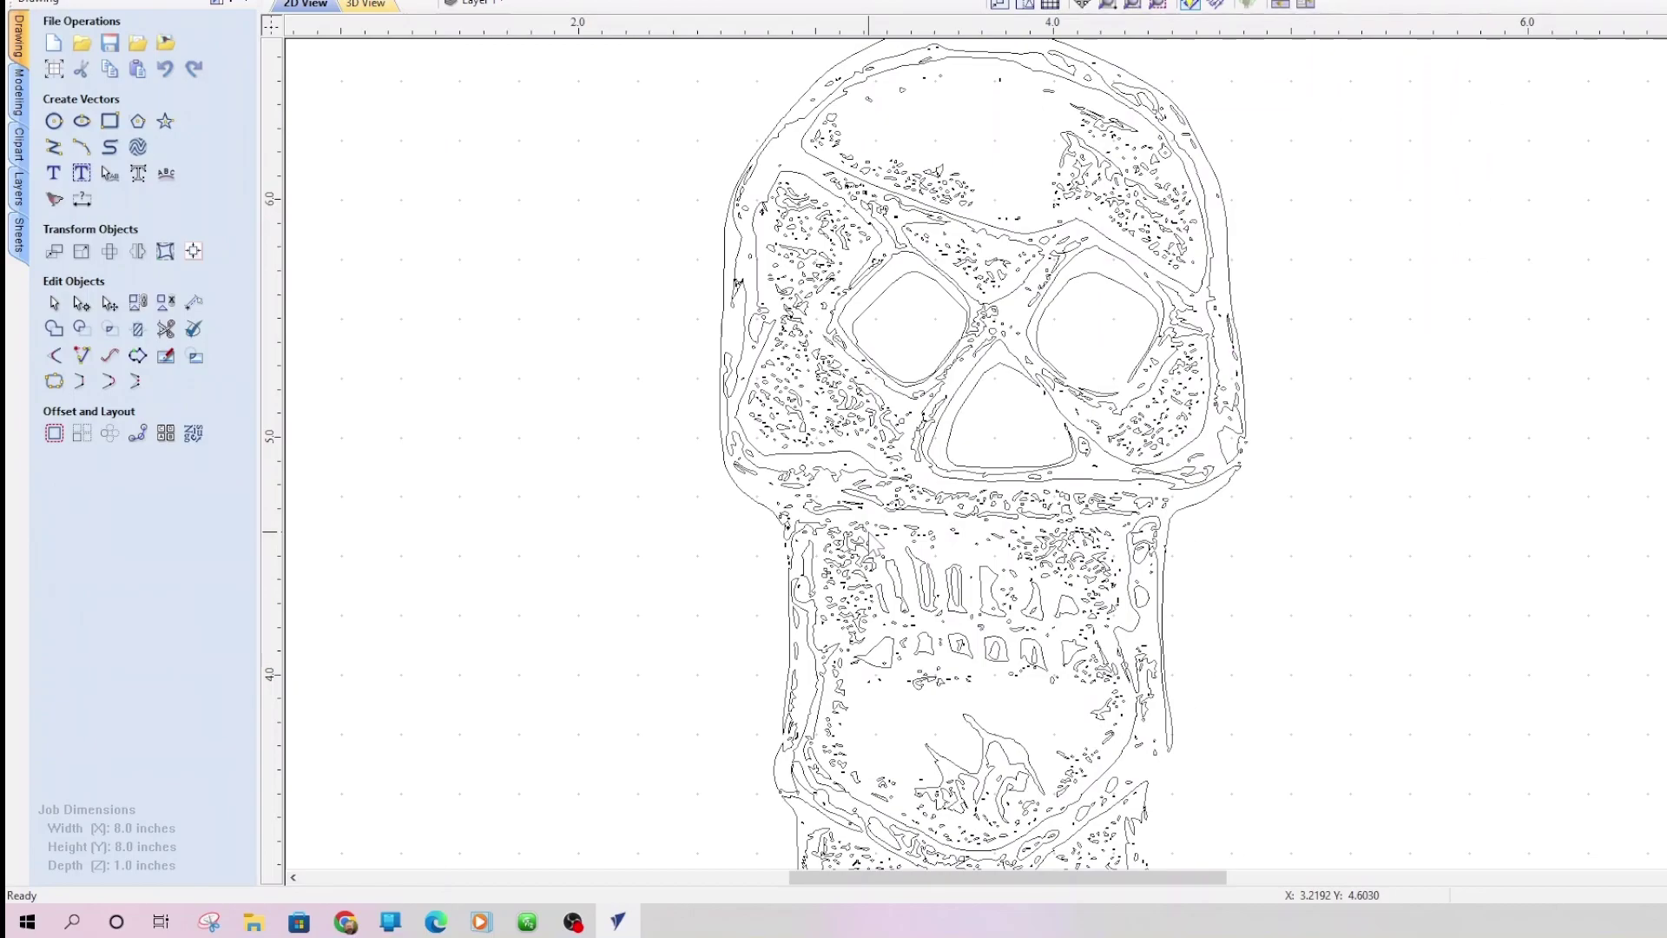
pyautogui.scroll(-1, 867, 530)
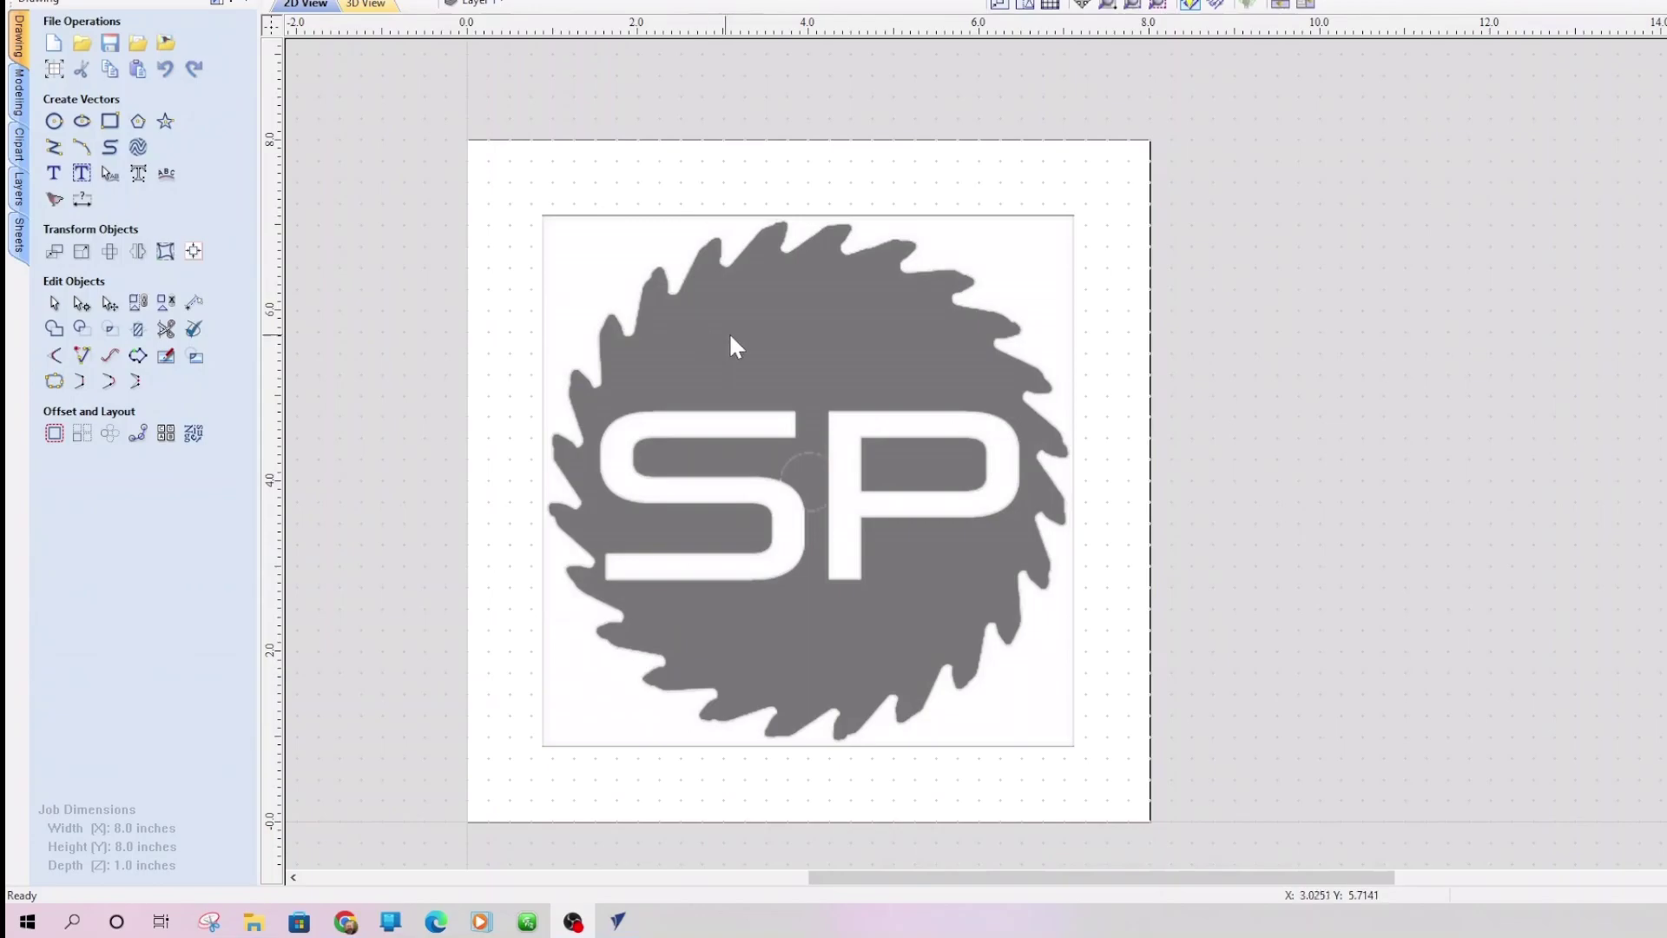
# Select the 6.25 × 6.25 inch SP saw-blade logo bitmap in the 8 × 8 inch job
pyautogui.click(797, 323)
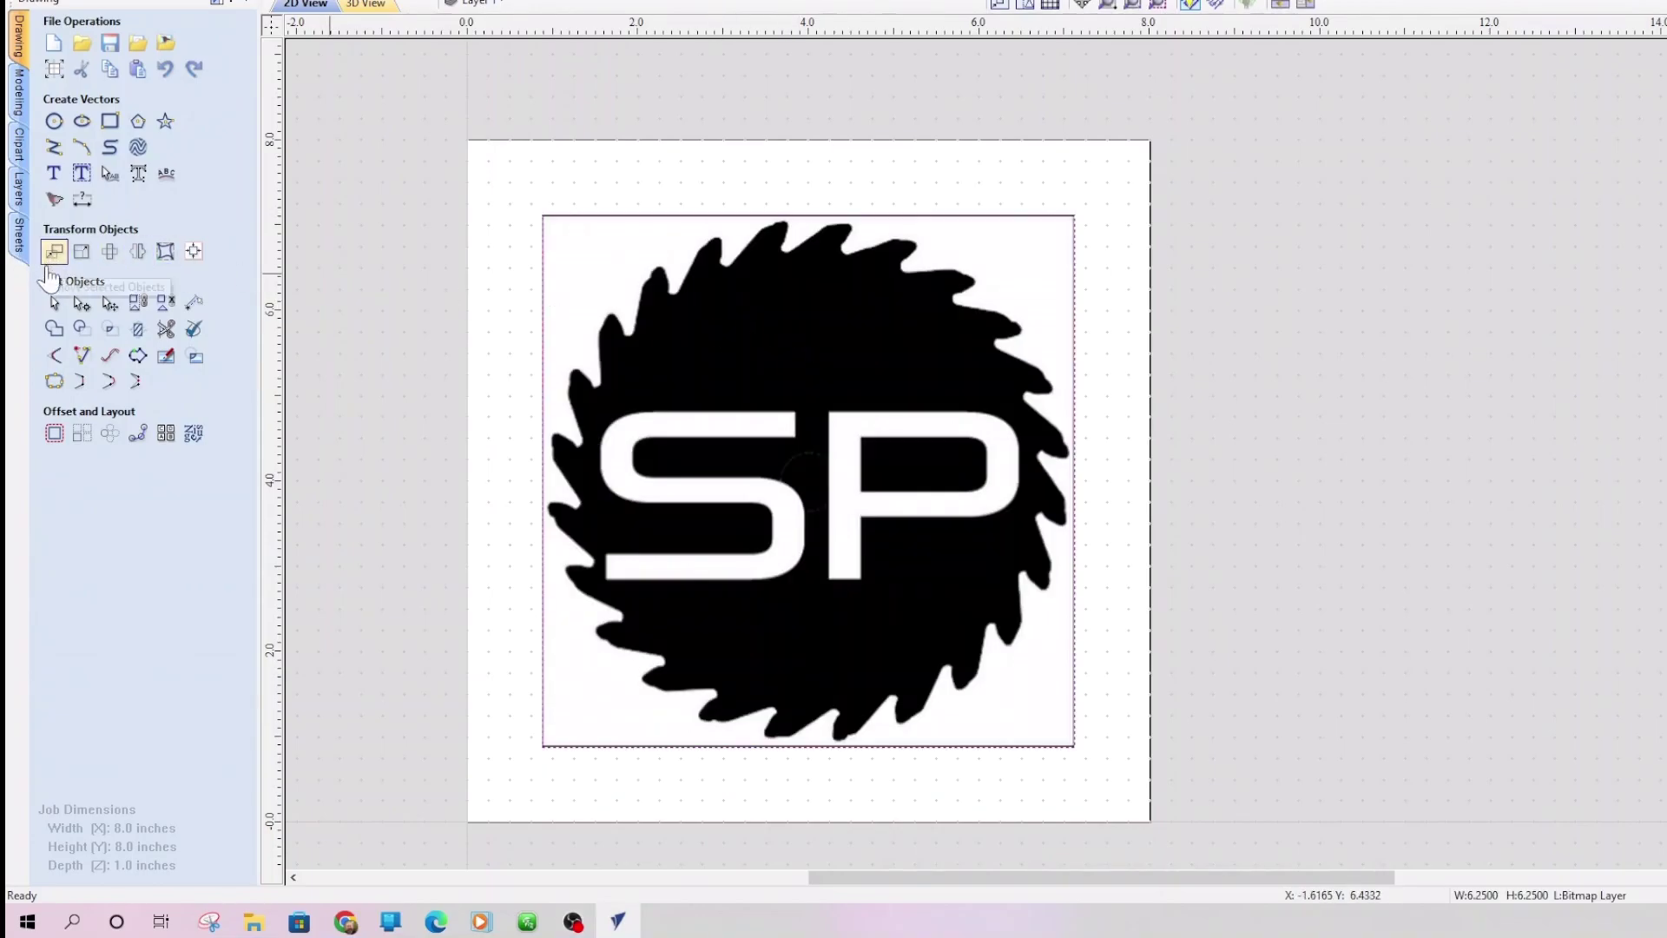
# Trace the SP logo's four darkest colours with a 16-colour trace, preview it and create the vectors
pyautogui.click(54, 202)
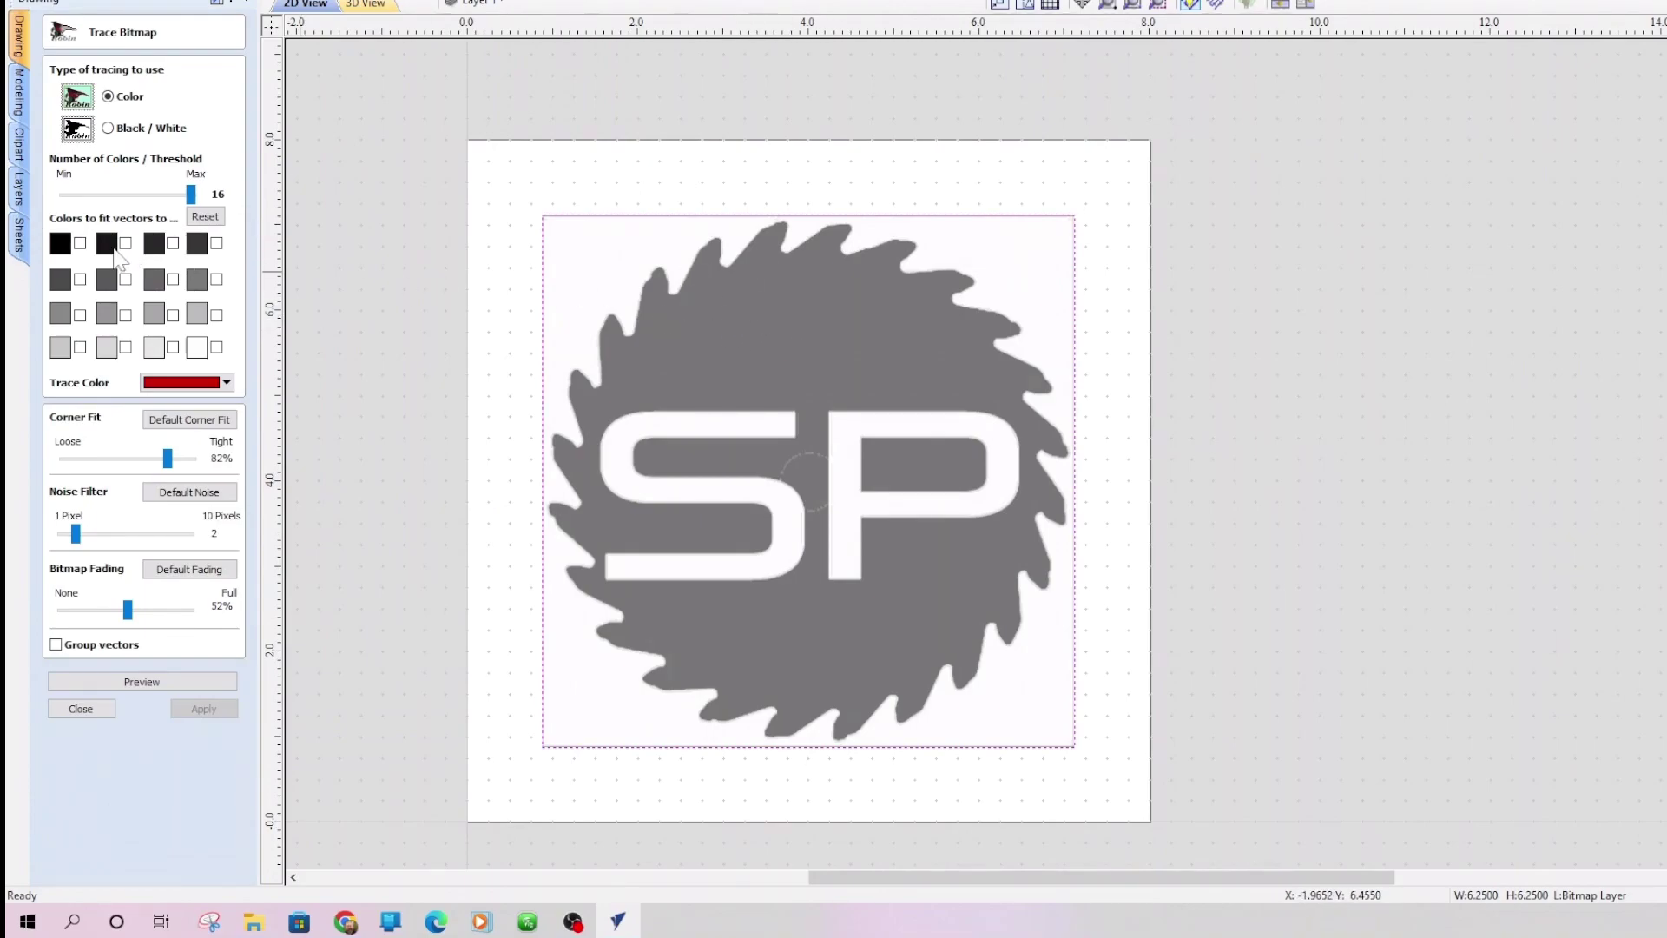
pyautogui.click(80, 243)
pyautogui.click(126, 243)
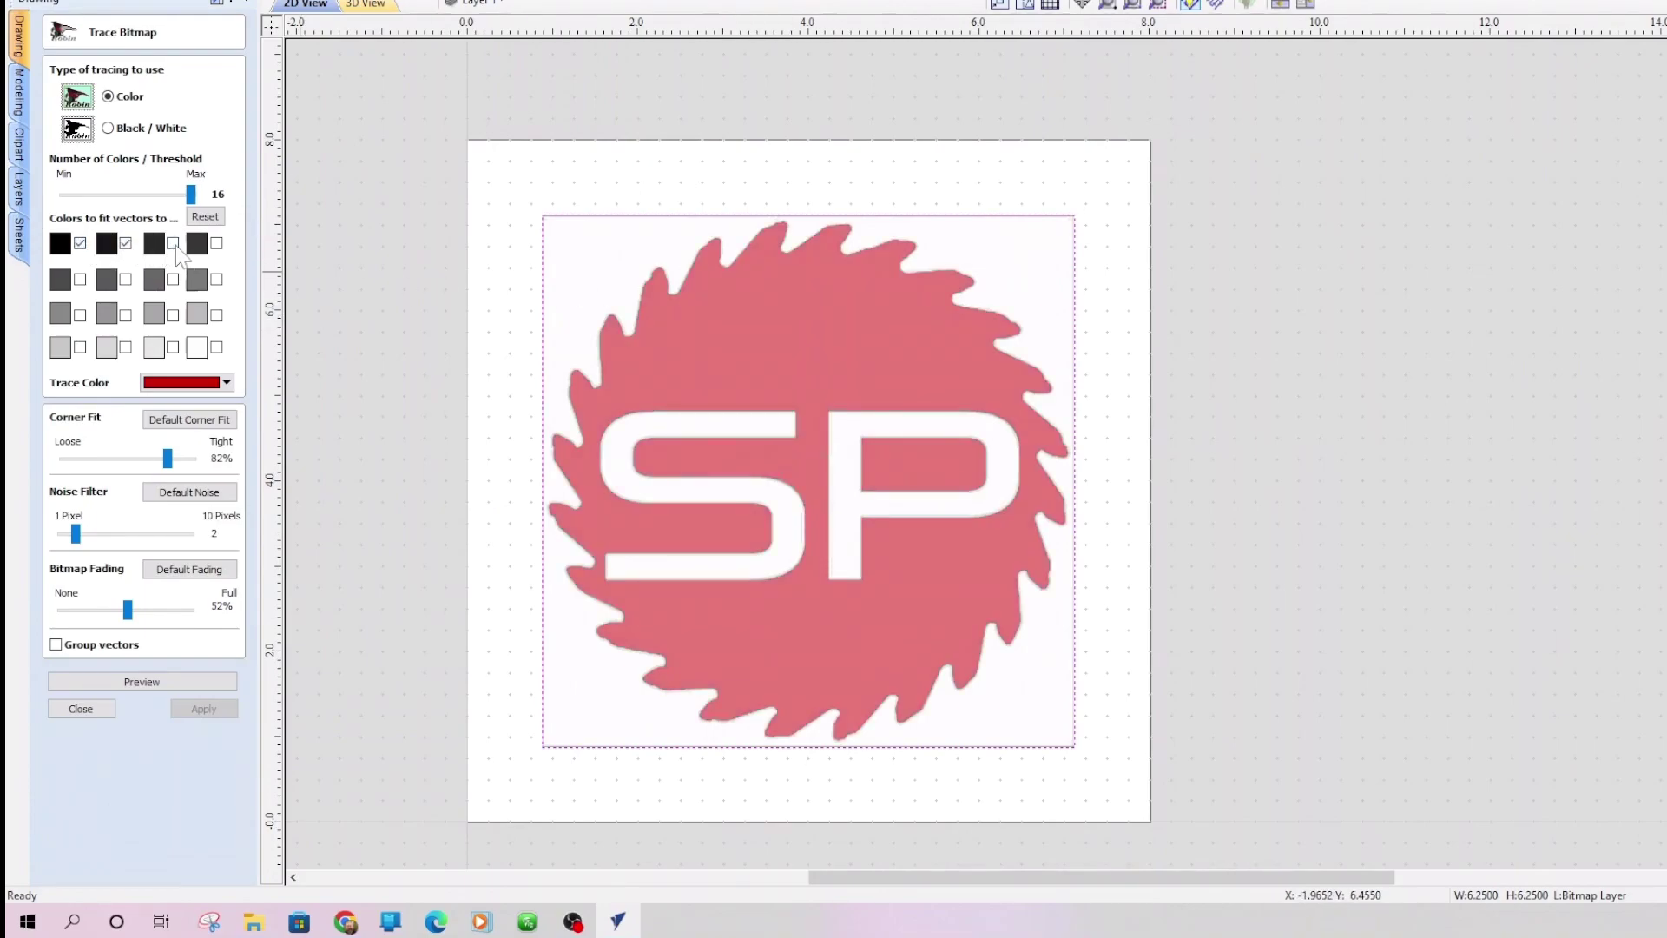
pyautogui.click(172, 243)
pyautogui.click(216, 243)
pyautogui.click(120, 686)
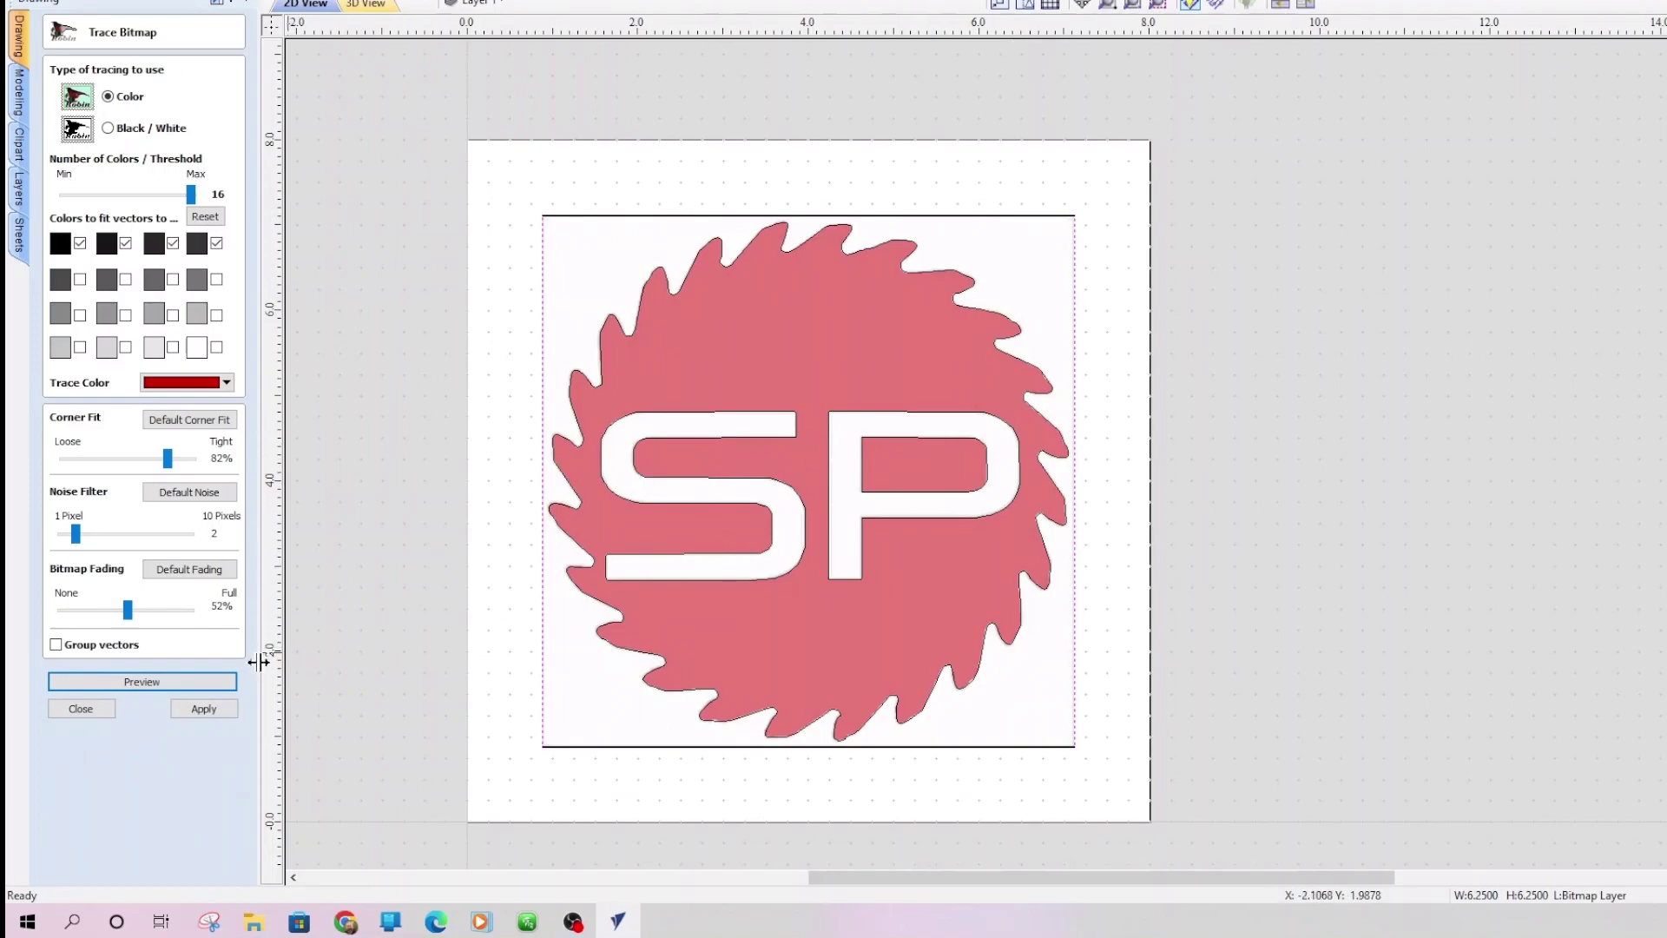
pyautogui.click(211, 705)
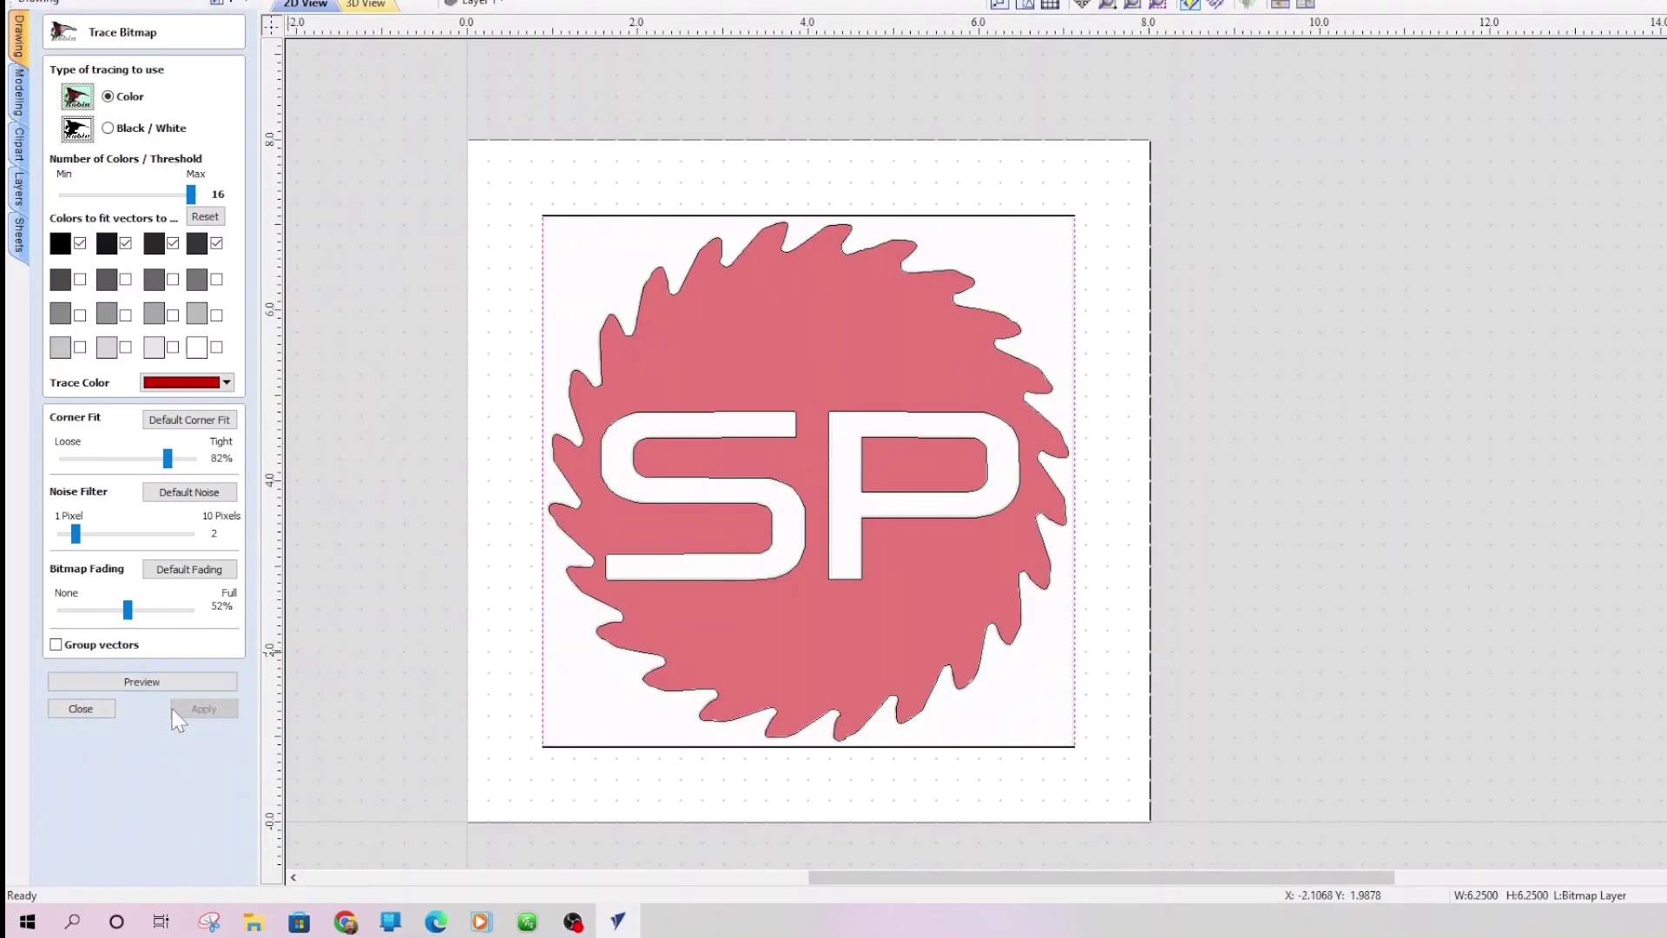
# Delete the SP logo bitmap and the stray top and bottom horizontal lines
pyautogui.click(92, 712)
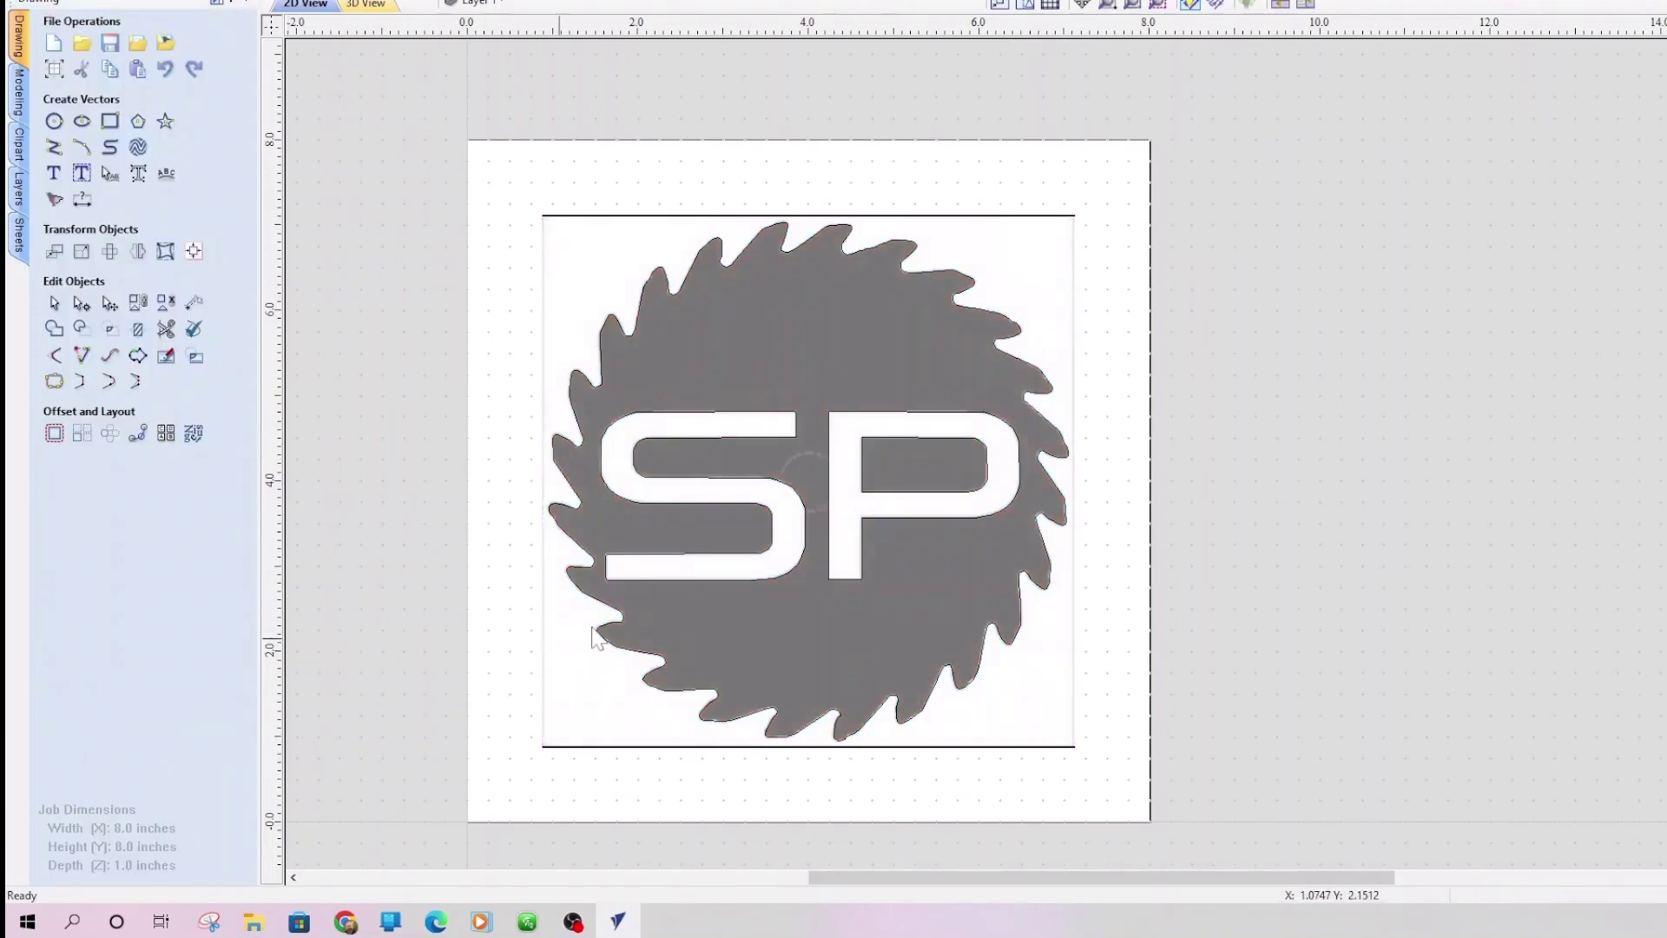
pyautogui.click(828, 348)
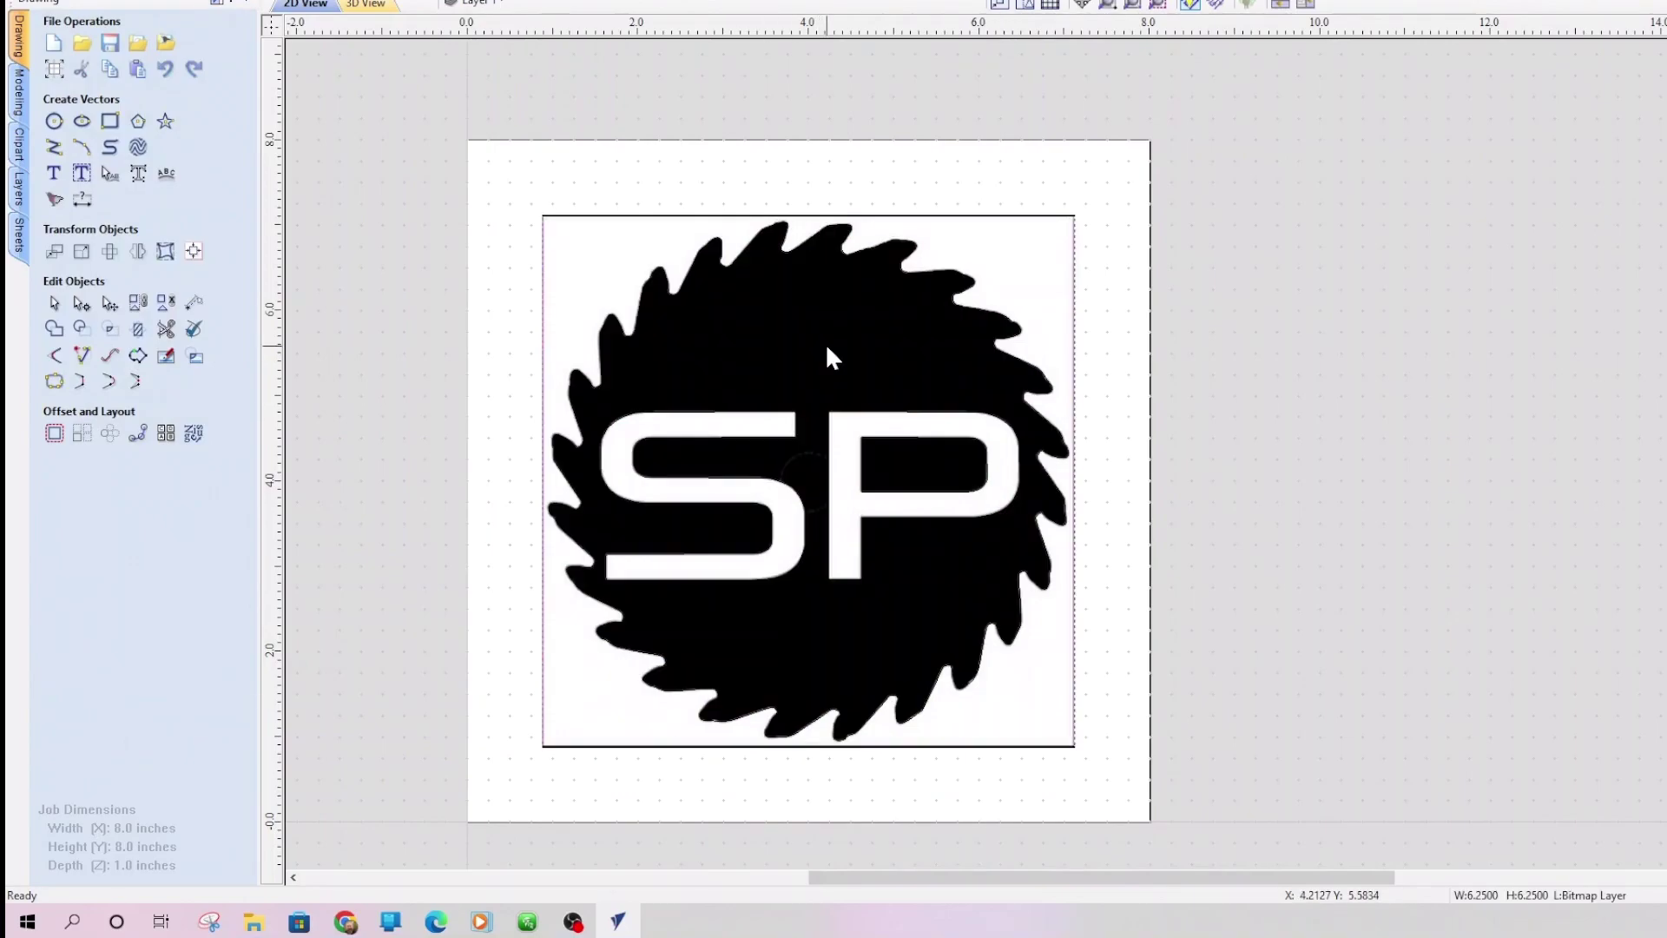
pyautogui.press('Delete')
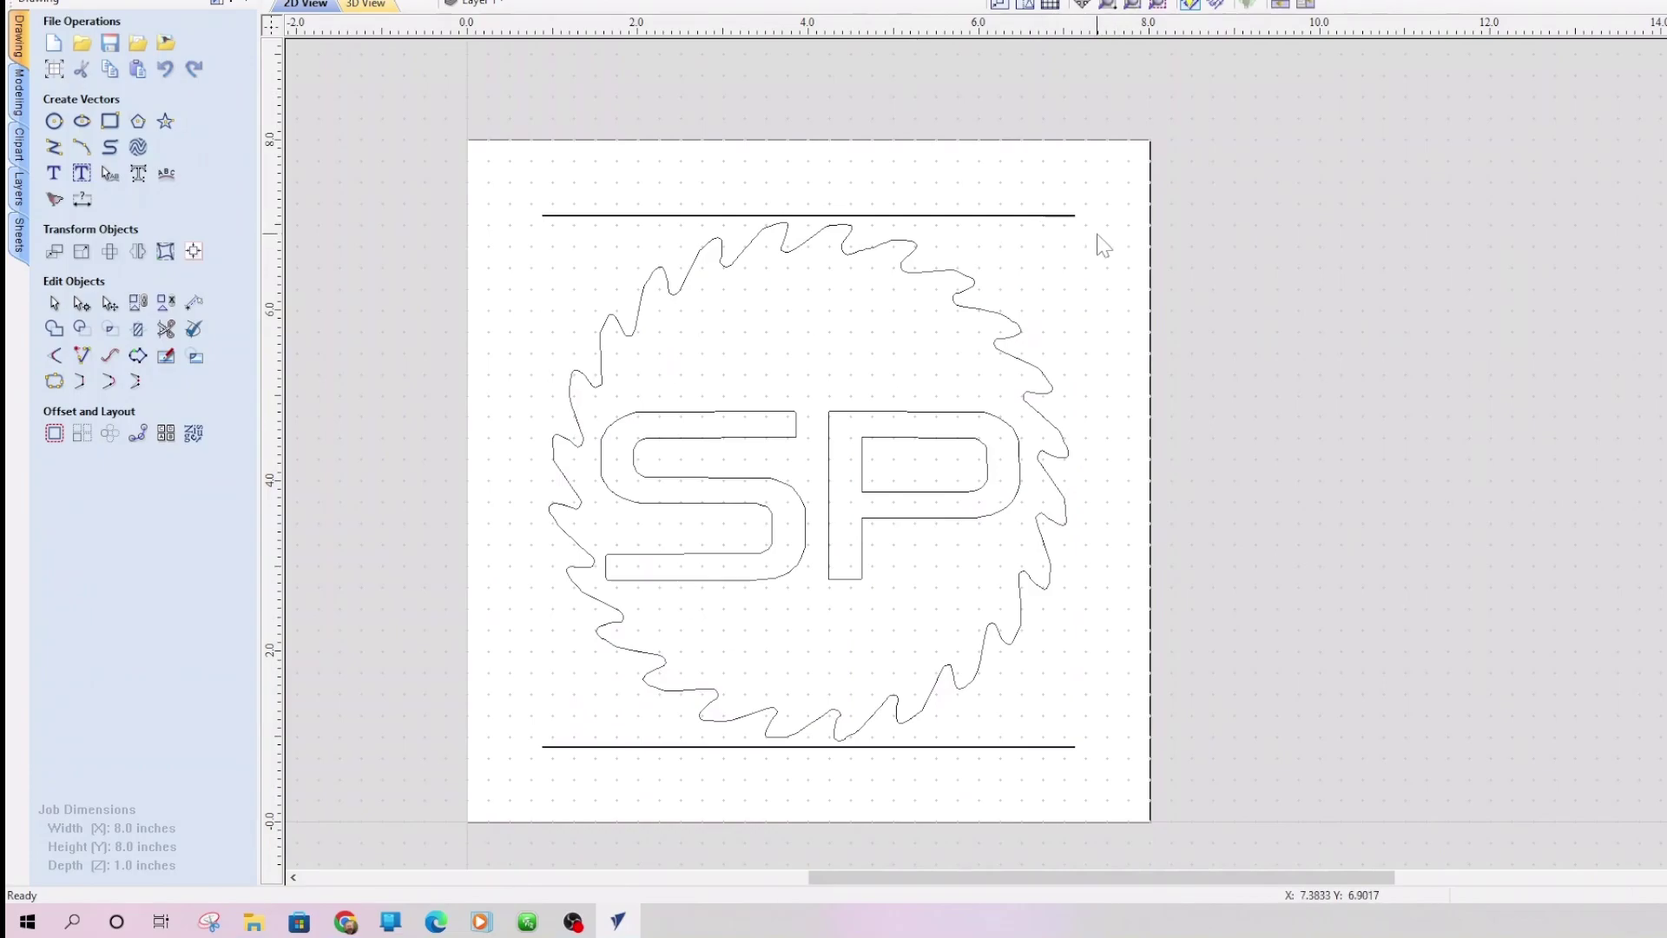
pyautogui.click(1006, 210)
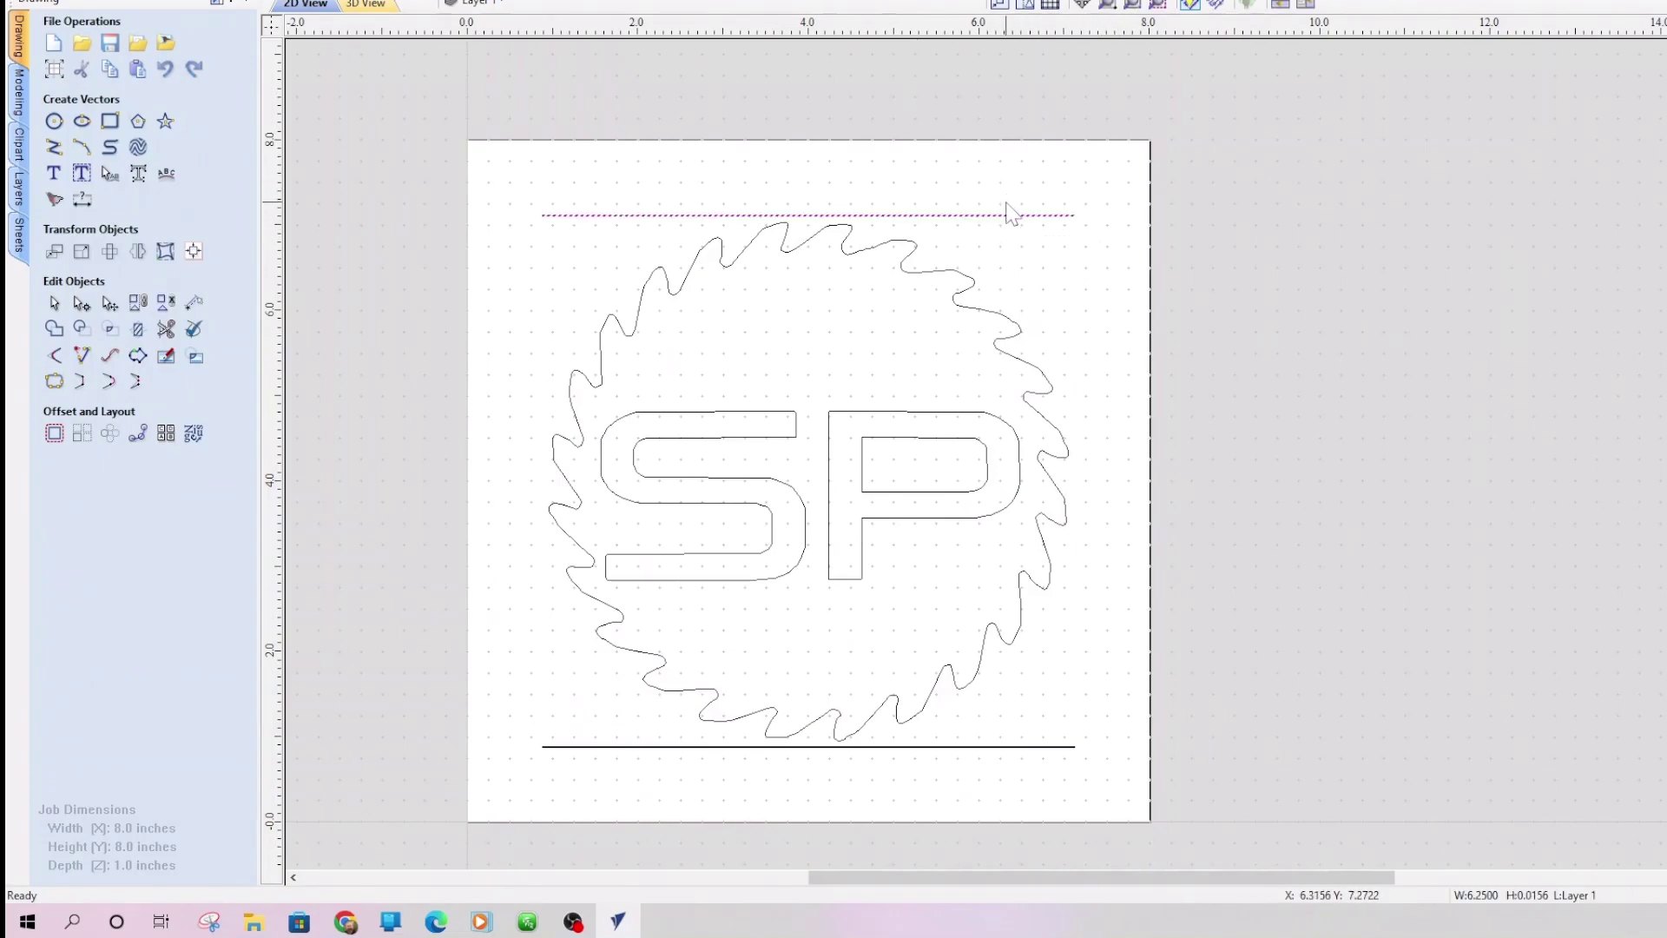
pyautogui.press('Delete')
pyautogui.moveTo(1094, 708); pyautogui.dragTo(996, 792)
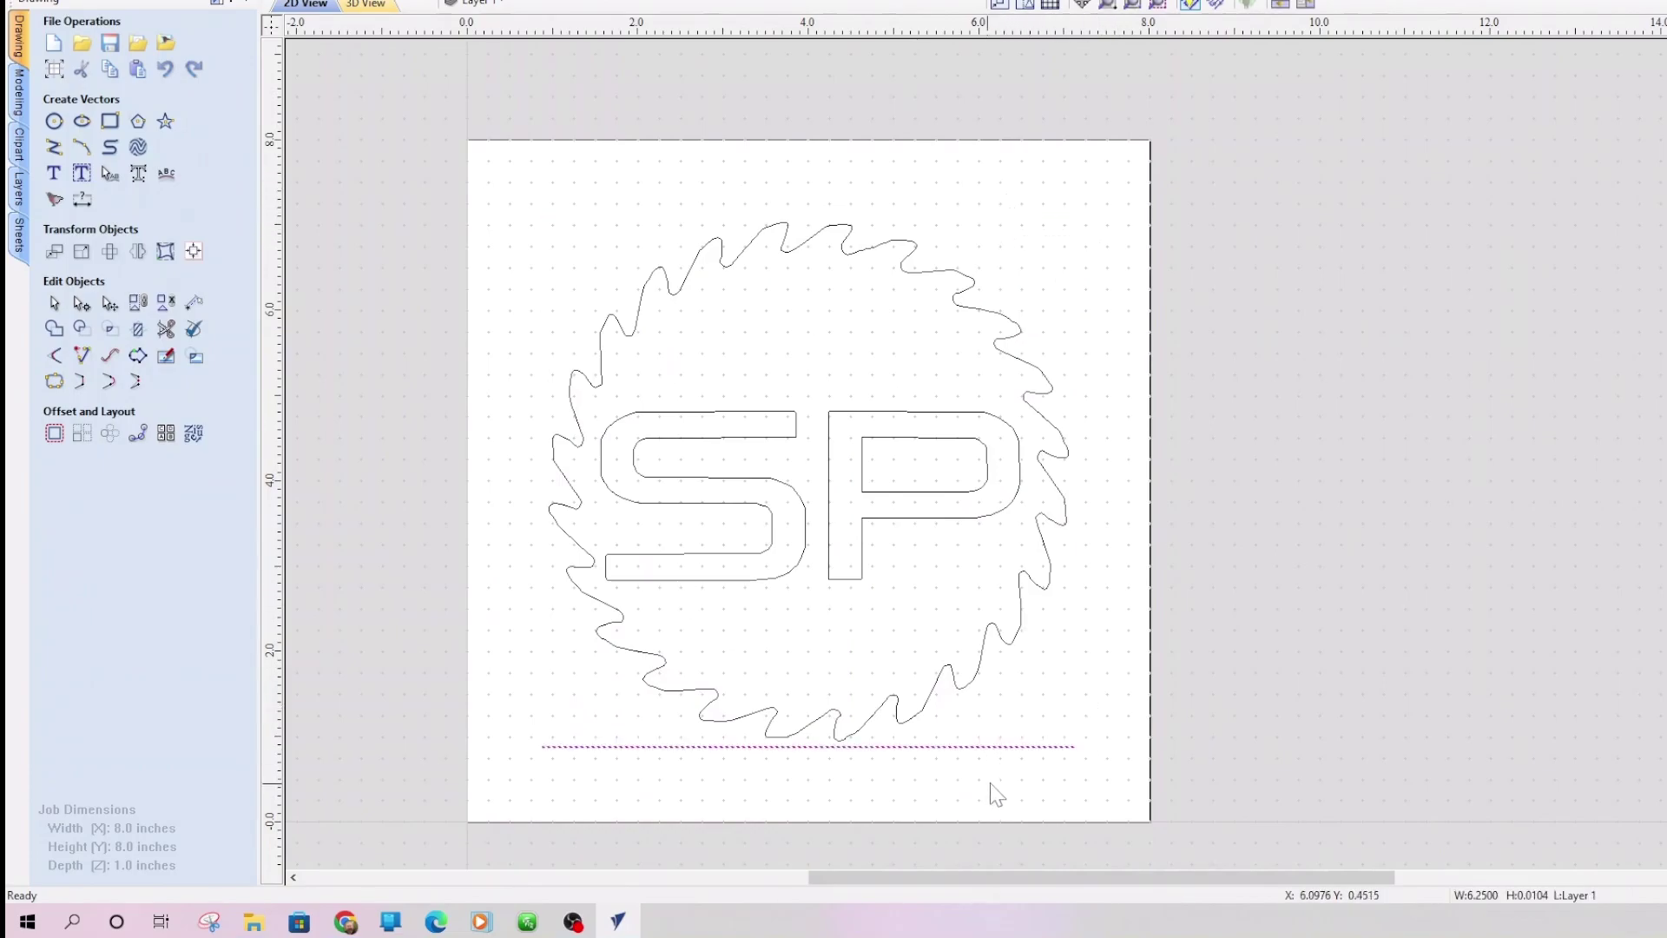
pyautogui.press('Delete')
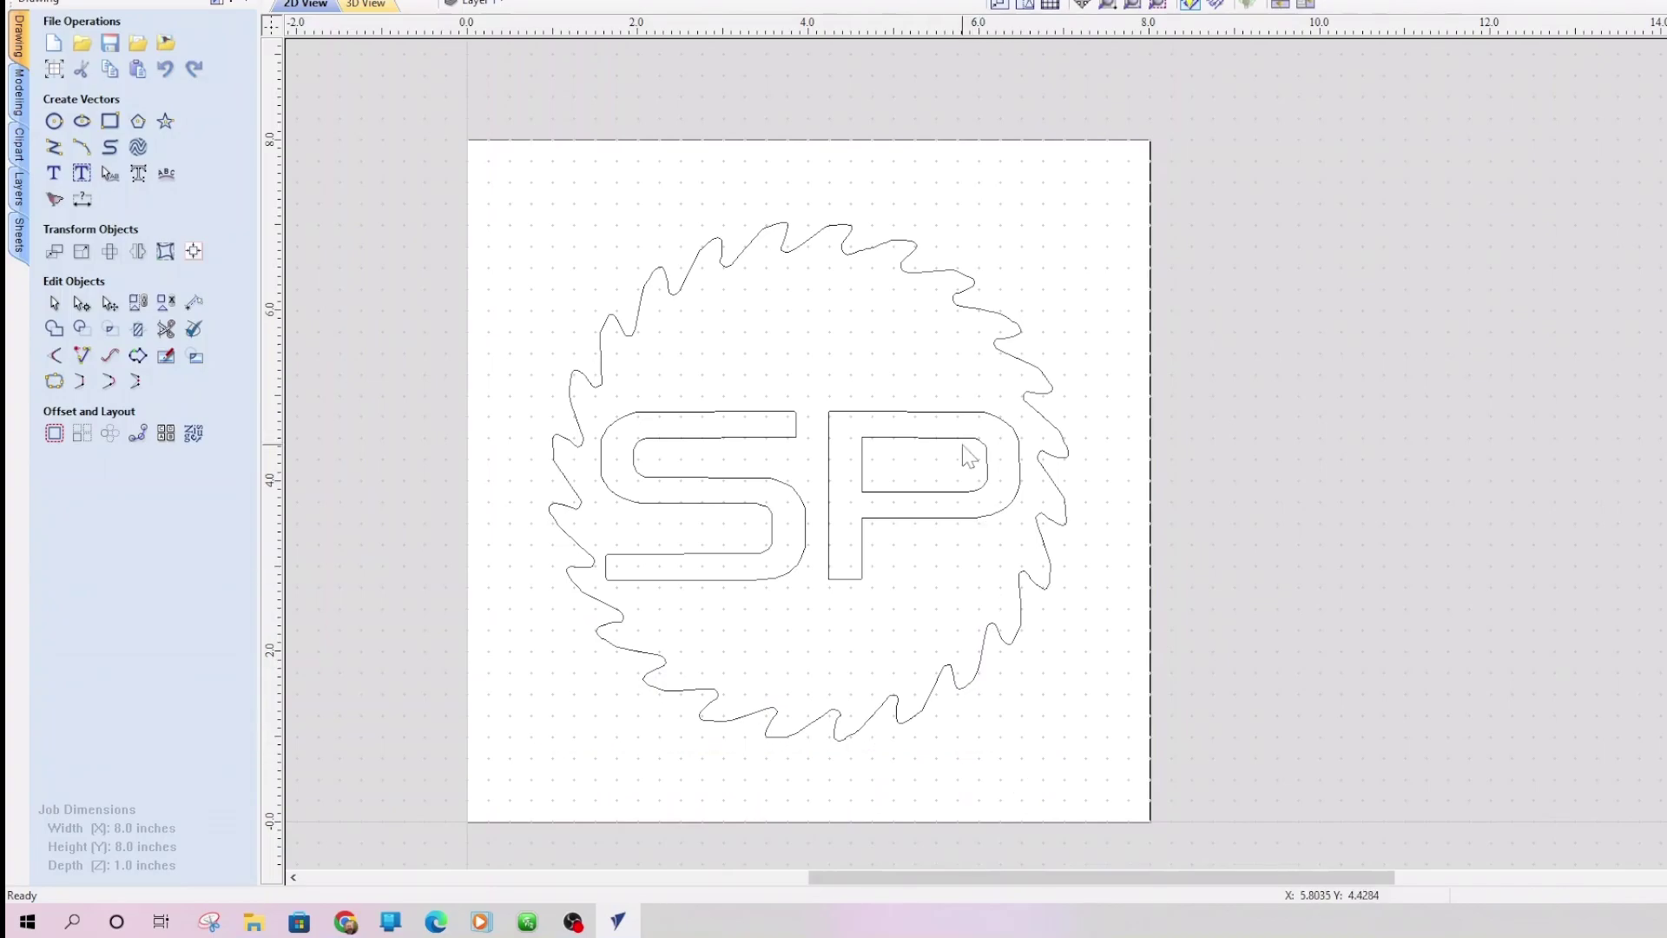